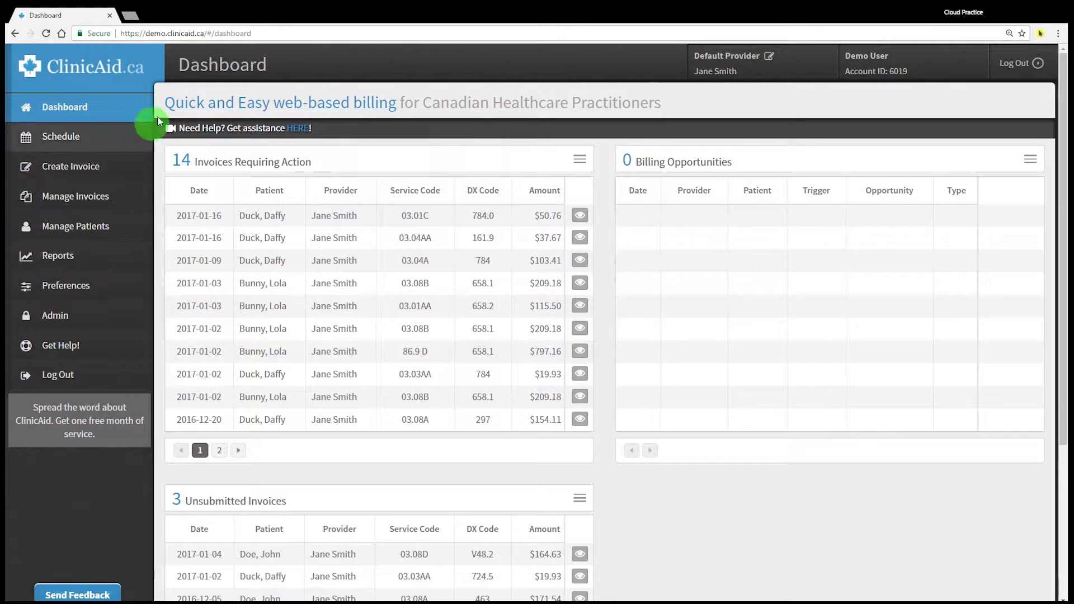
# - Highlight the Dashboard title and the Invoices Requiring Action and Unsubmitted Invoices headings
pyautogui.moveTo(178, 64); pyautogui.dragTo(263, 65)
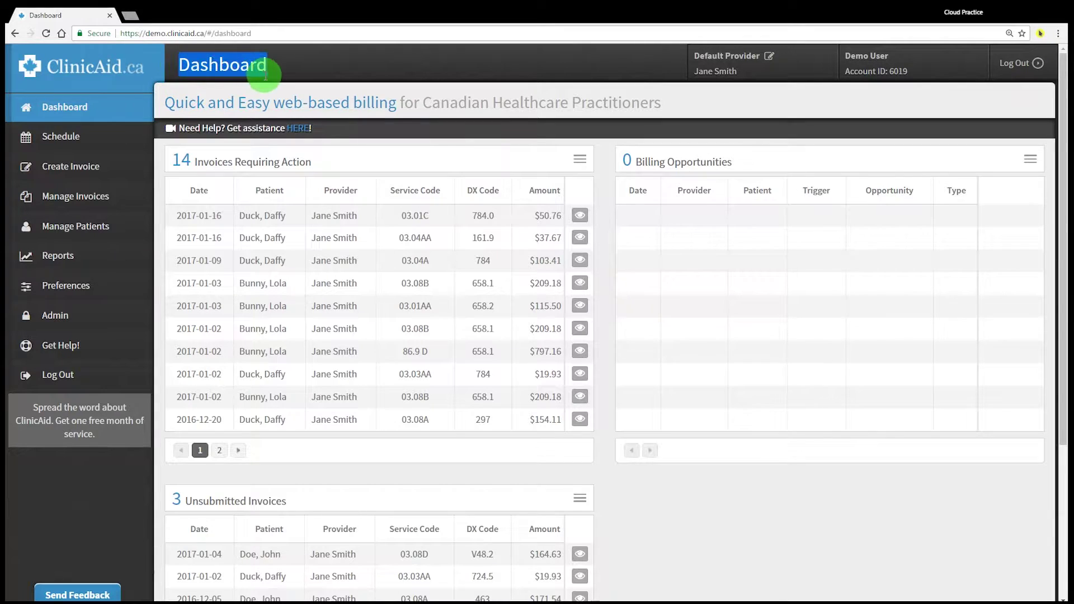
pyautogui.click(382, 158)
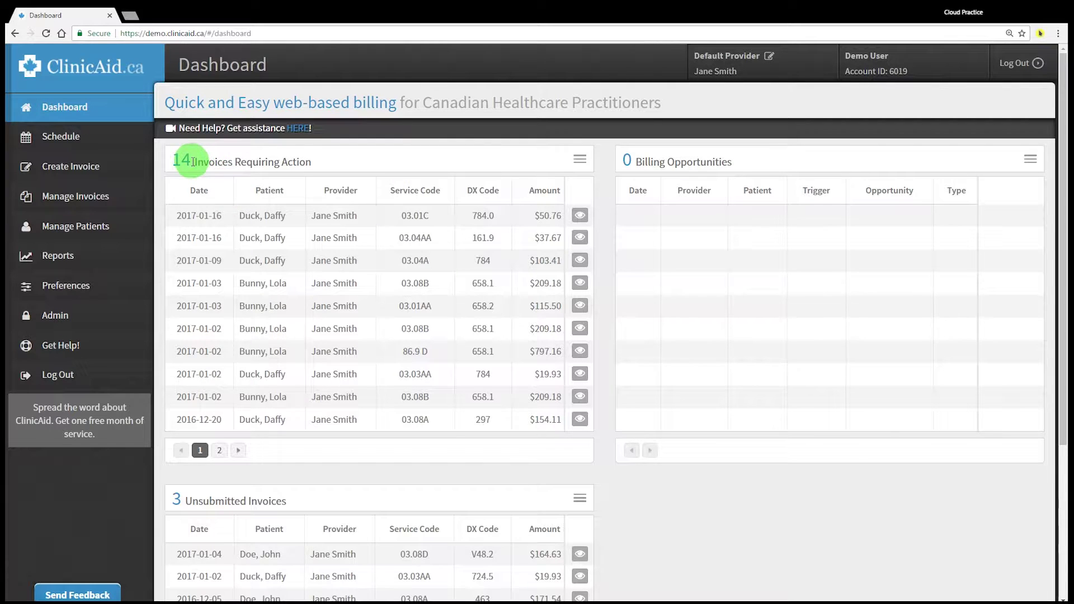
pyautogui.moveTo(194, 161); pyautogui.dragTo(342, 156)
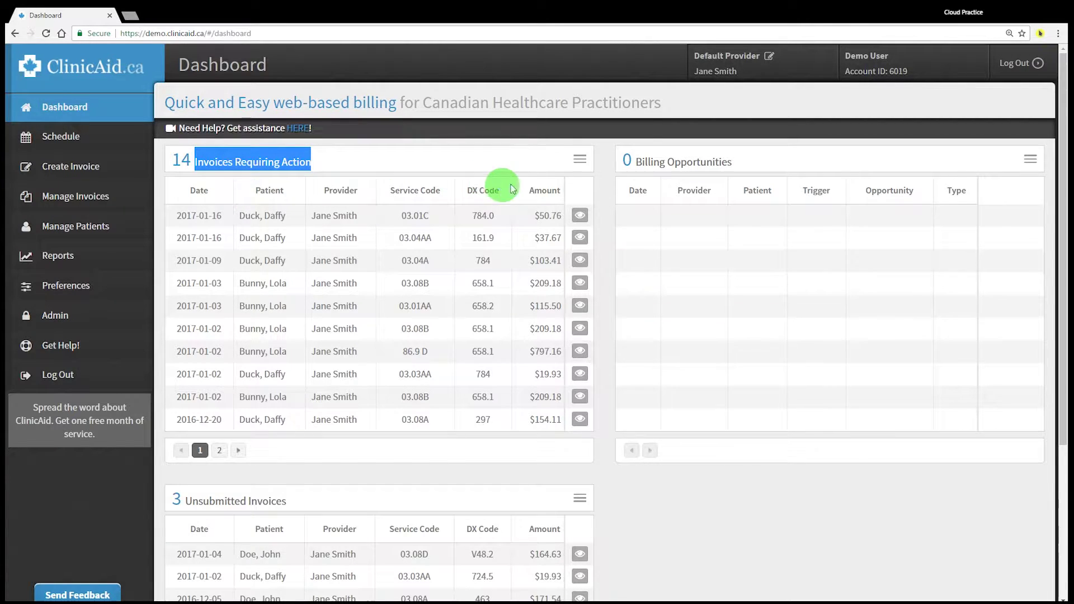
pyautogui.moveTo(639, 163); pyautogui.dragTo(749, 158)
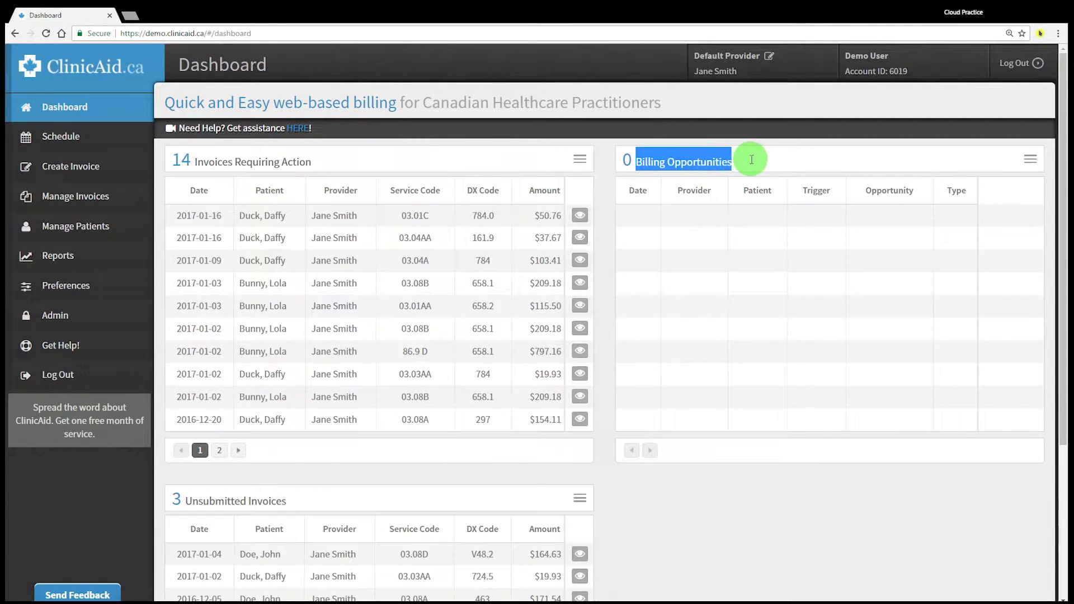
pyautogui.scroll(-2, 272, 445)
pyautogui.scroll(-1, 272, 445)
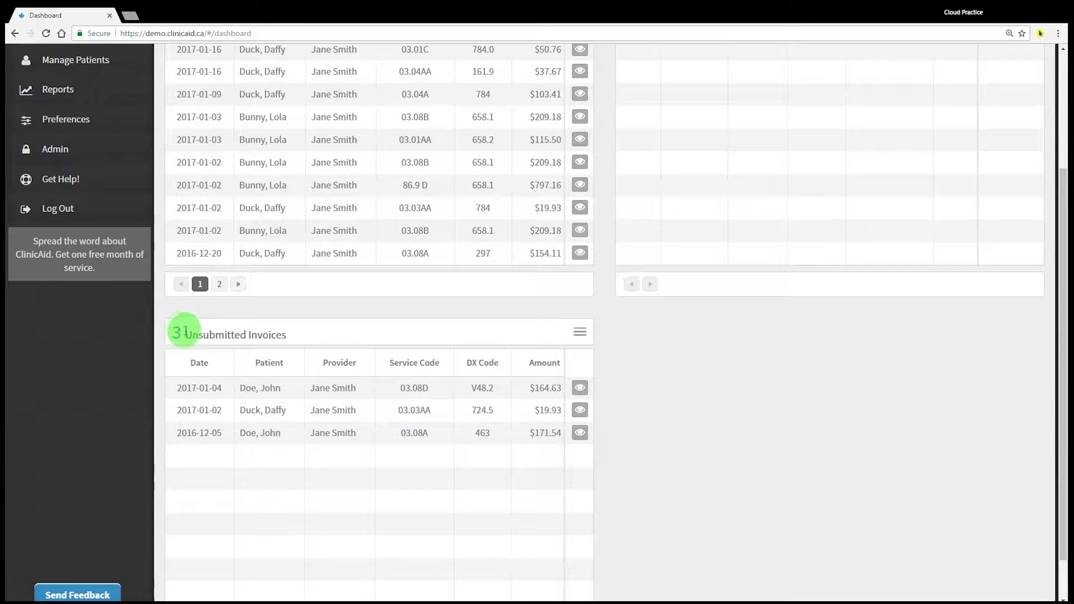
pyautogui.moveTo(182, 332); pyautogui.dragTo(288, 336)
pyautogui.scroll(-1, 323, 476)
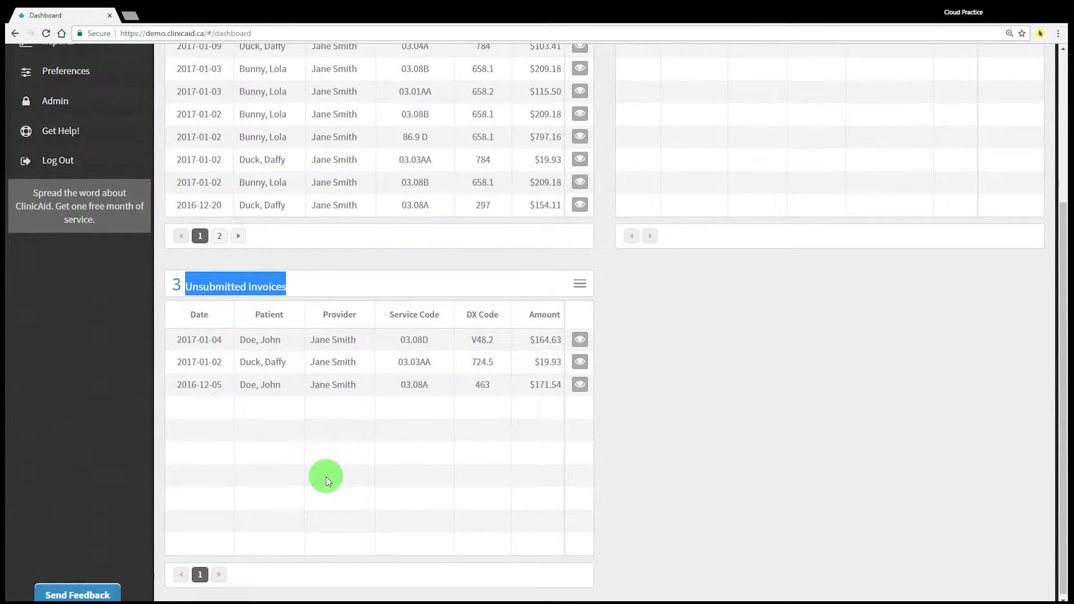
pyautogui.scroll(4, 324, 478)
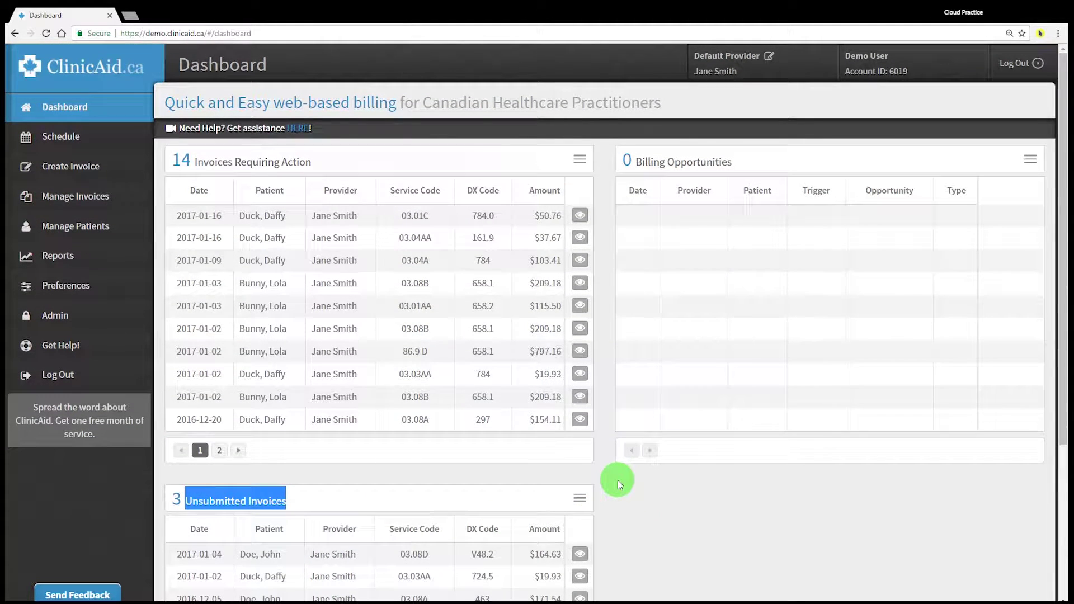
pyautogui.click(618, 480)
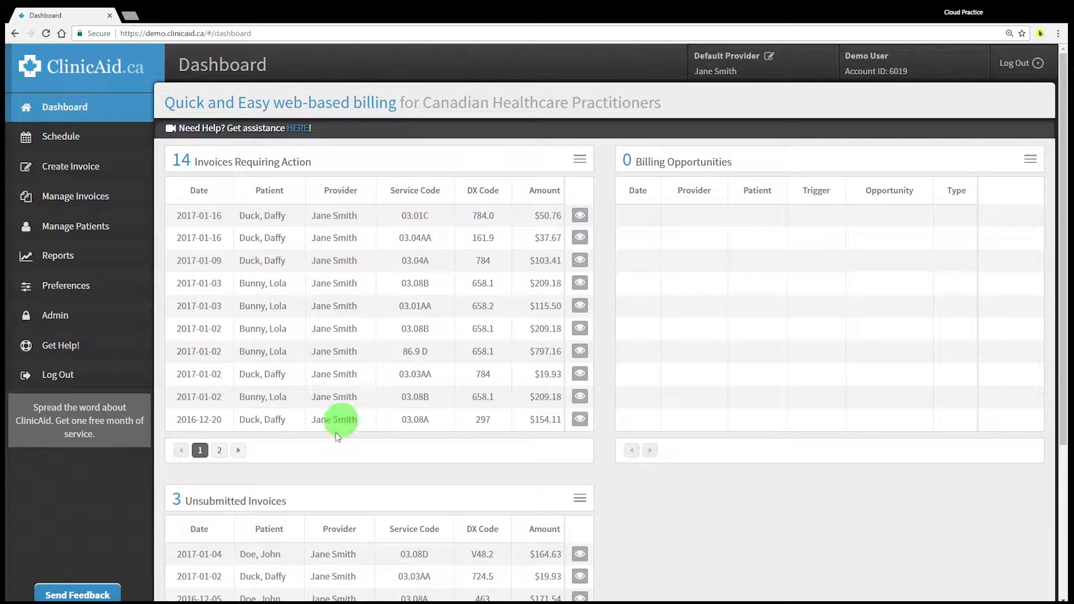
# - Page Invoices Requiring Action to page 2 and back, then view the 2017-01-04 unsubmitted invoice
pyautogui.click(238, 451)
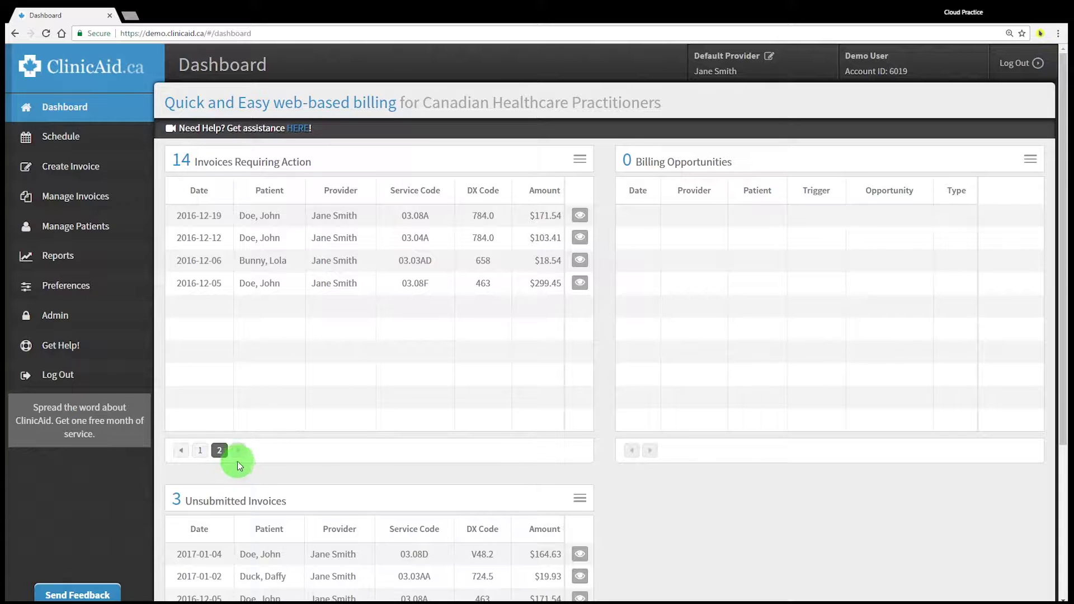
pyautogui.click(179, 450)
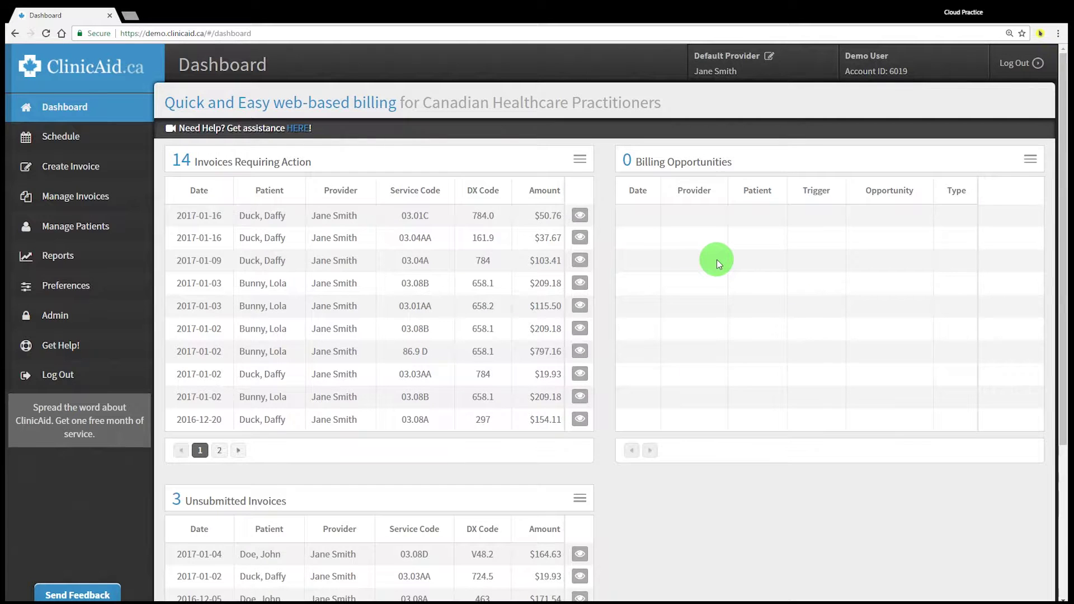
pyautogui.scroll(-1, 716, 260)
pyautogui.scroll(-1, 716, 259)
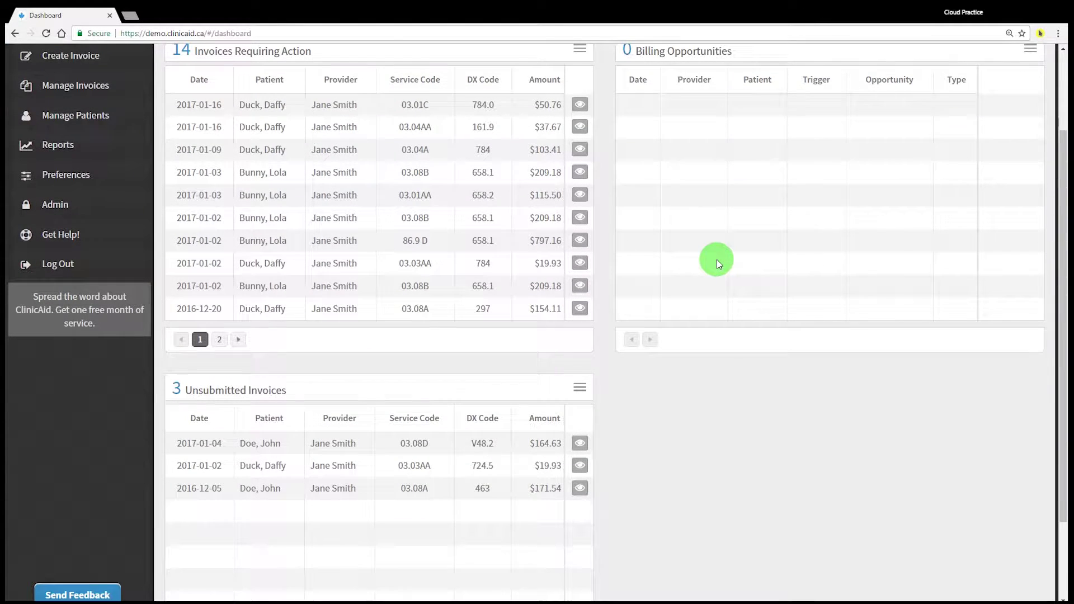
pyautogui.scroll(-1, 717, 260)
pyautogui.scroll(-1, 714, 262)
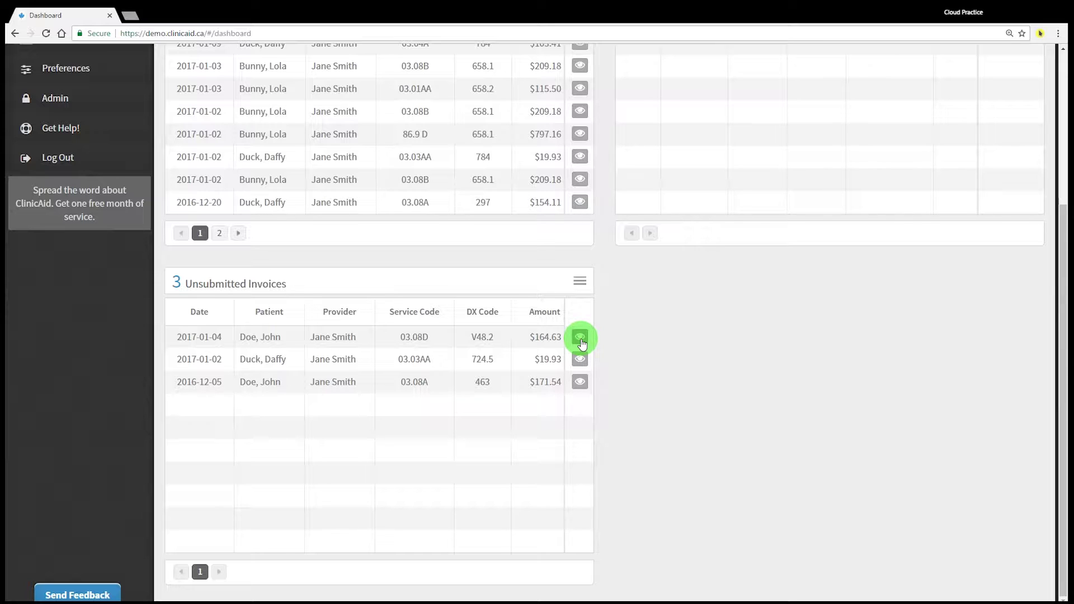
pyautogui.click(580, 339)
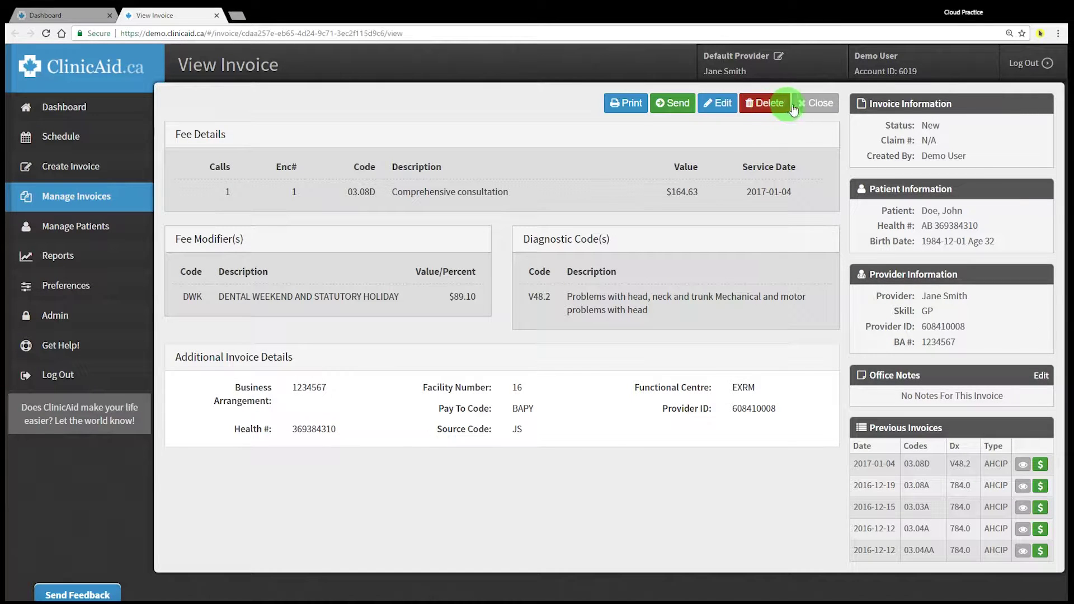
# - Close the invoice, go to Manage Invoices, and reopen the 2017-01-04 new invoice's details
pyautogui.click(818, 106)
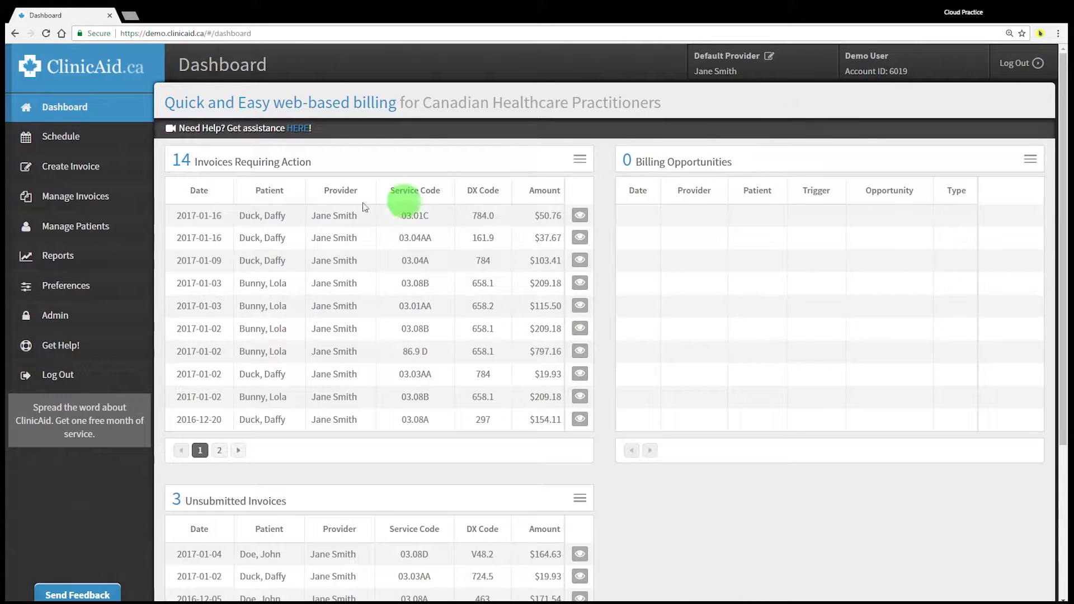
pyautogui.click(128, 202)
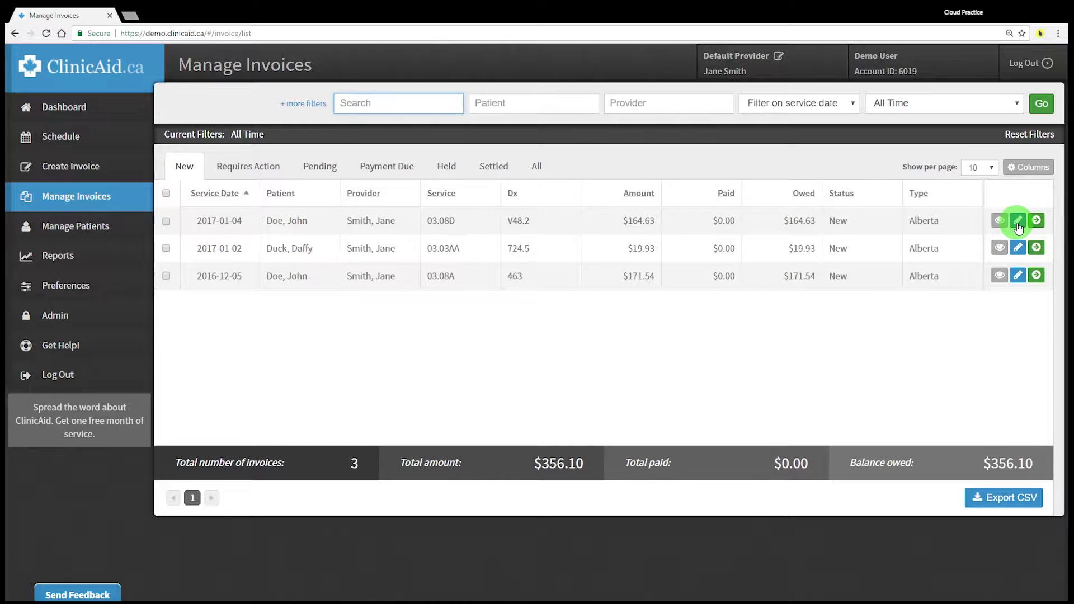
pyautogui.click(999, 221)
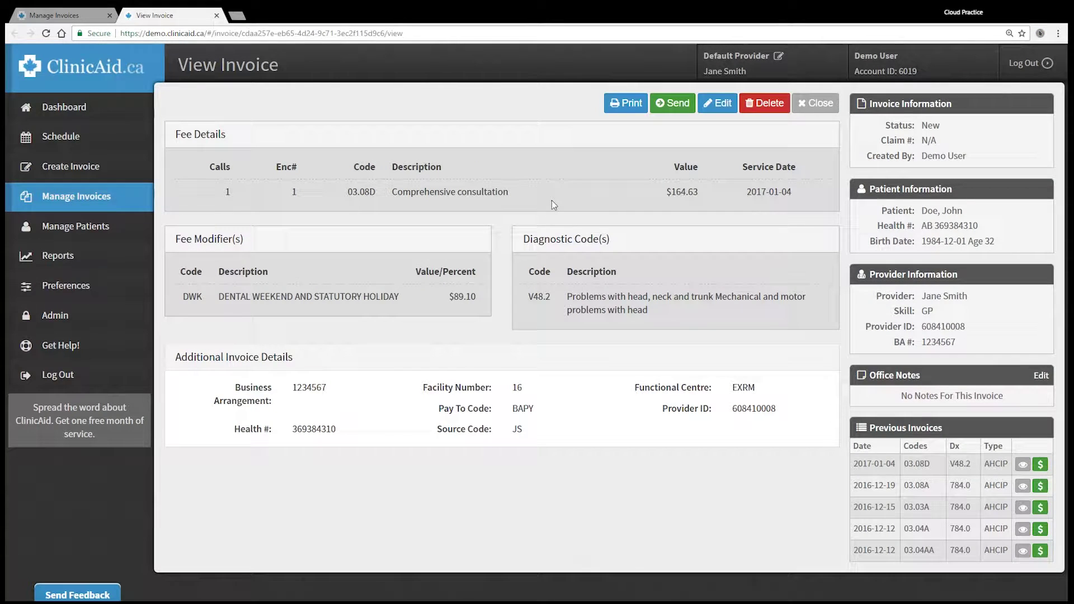
# - Close the invoice view and try selecting and deselecting the new invoices' row checkboxes
pyautogui.click(822, 104)
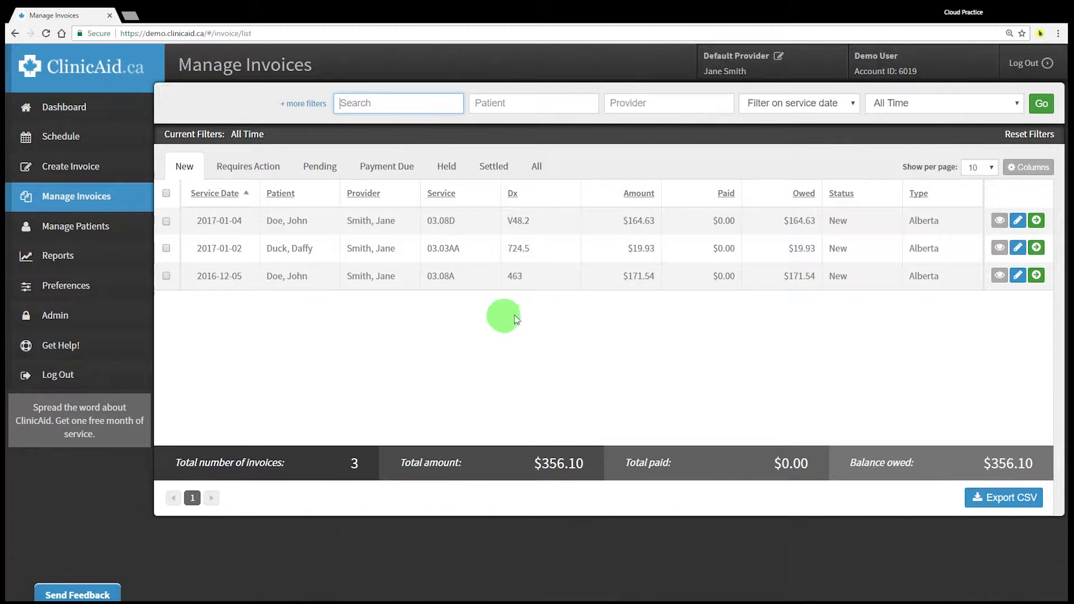
pyautogui.click(167, 197)
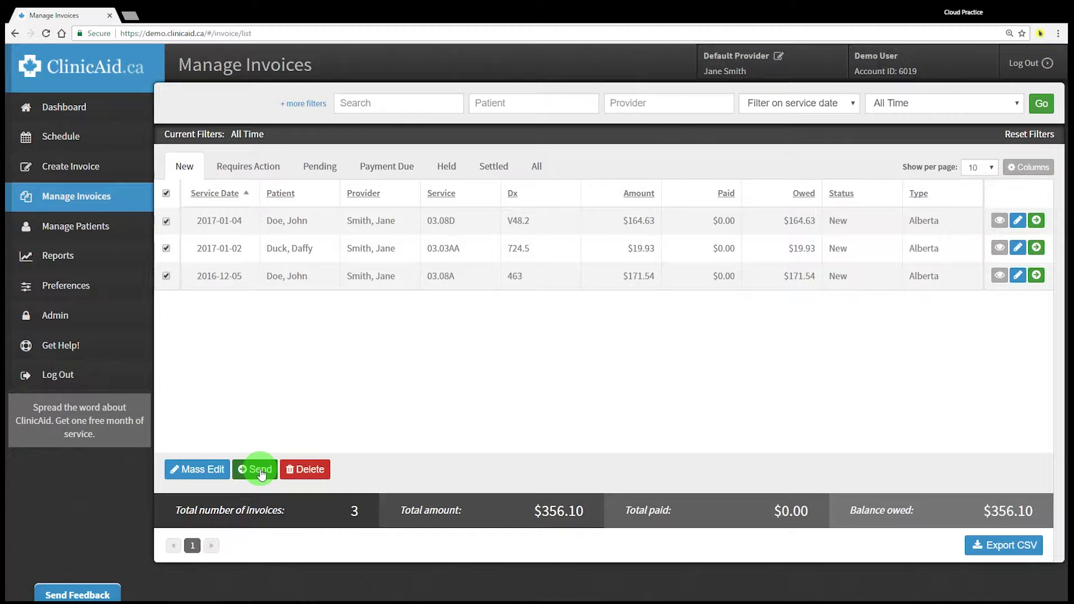
pyautogui.click(167, 196)
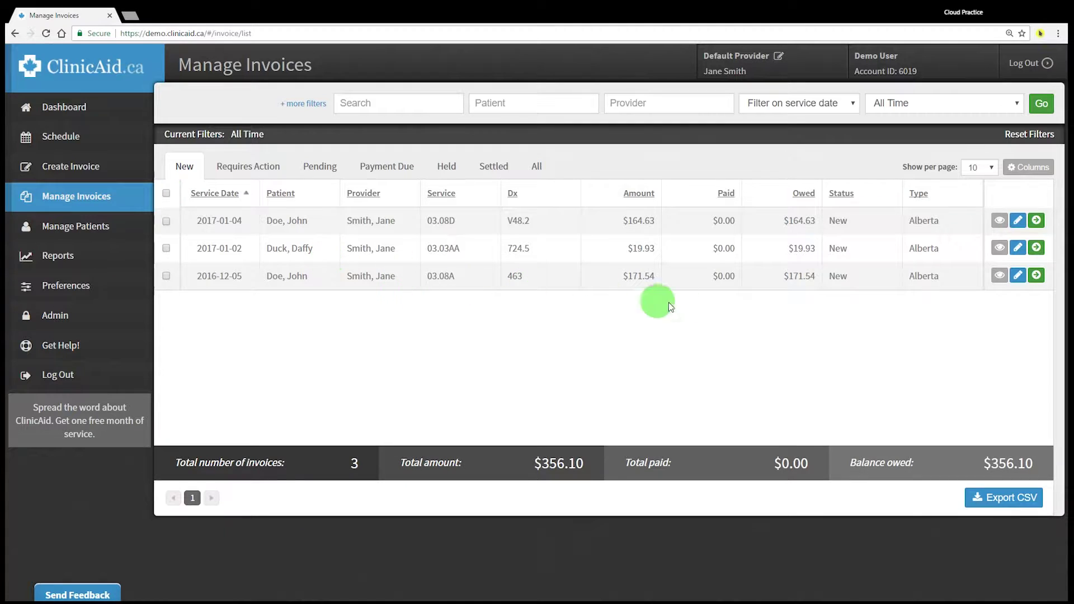
pyautogui.click(169, 221)
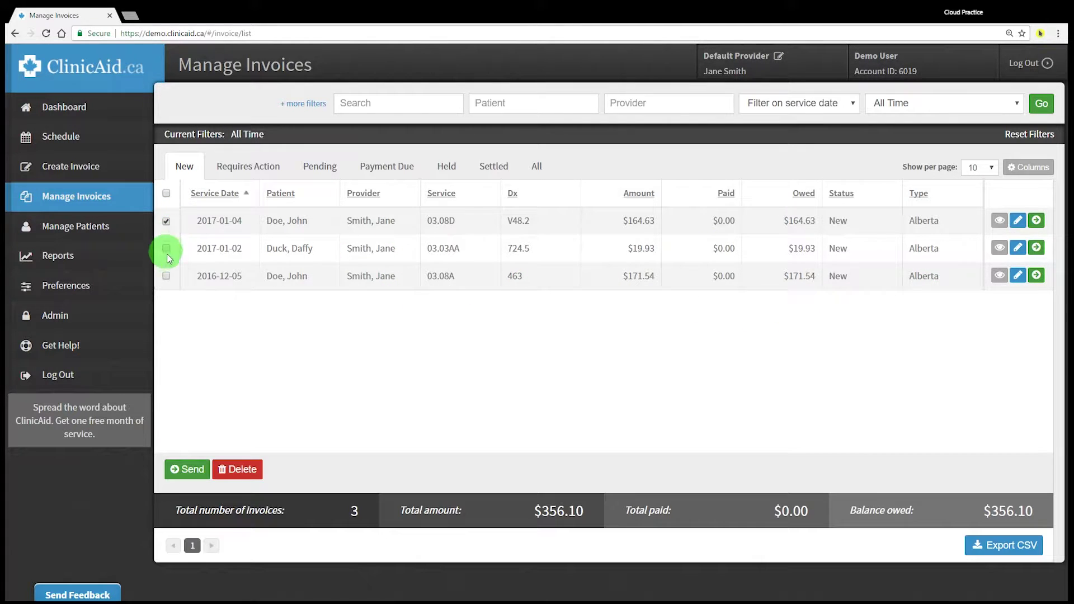
pyautogui.click(167, 275)
pyautogui.click(167, 275)
pyautogui.click(166, 220)
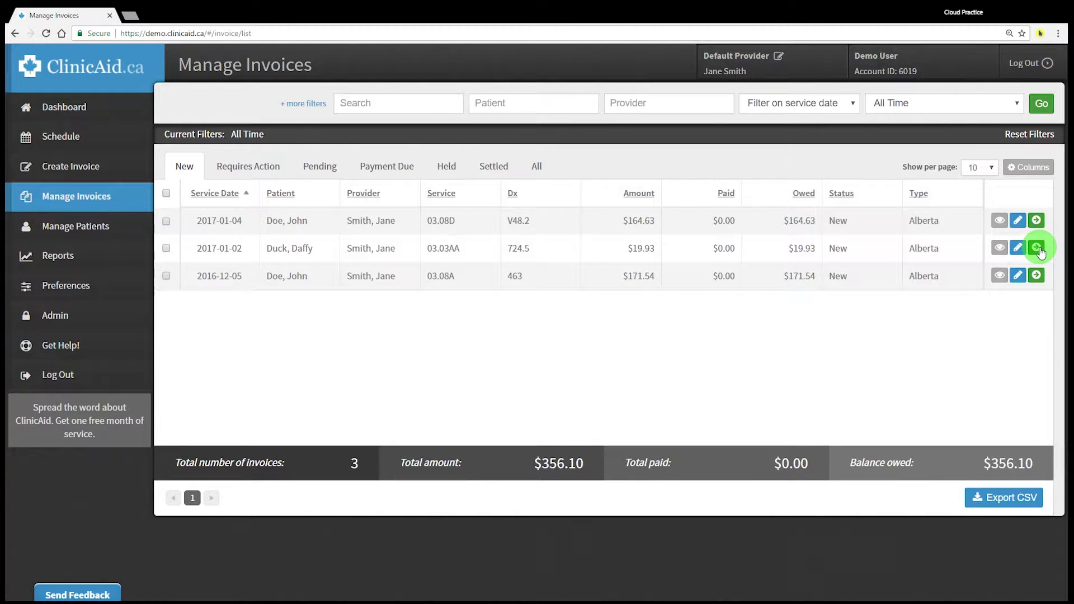
# - Send and confirm the 2017-01-02 invoice, then show it in the Pending list
pyautogui.click(1037, 248)
pyautogui.click(657, 158)
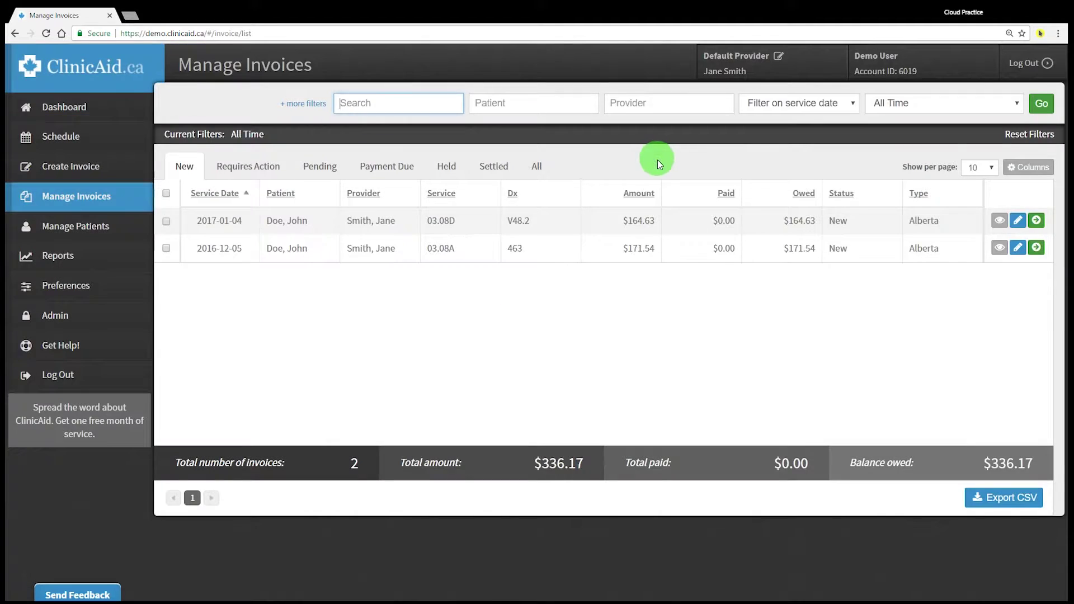
pyautogui.click(311, 165)
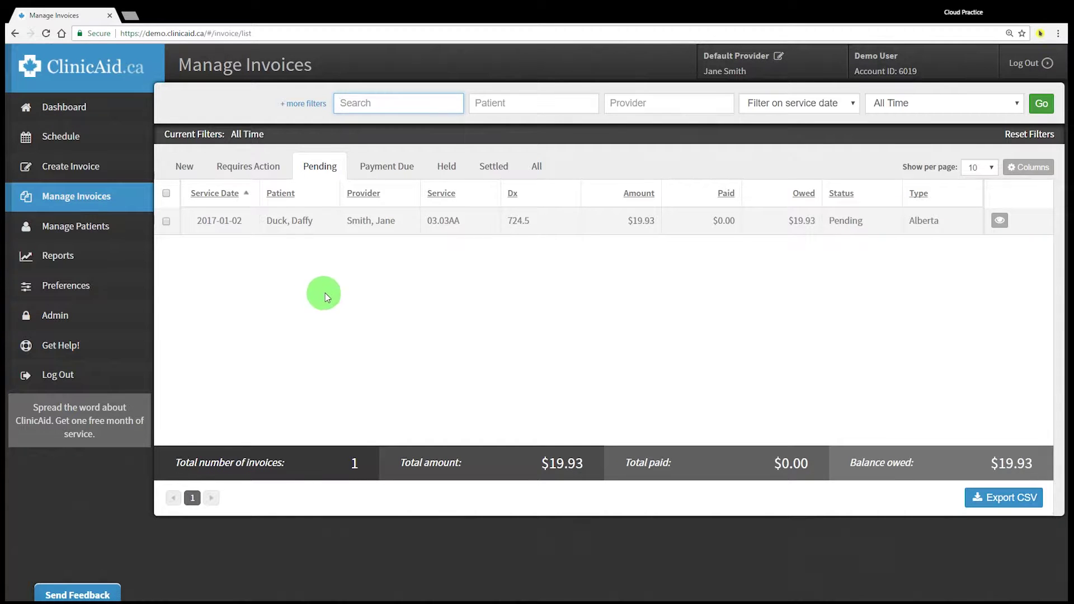
# - Browse both pages of rejected invoices and open the 2017-01-03 rejected invoice in a new tab
pyautogui.click(262, 169)
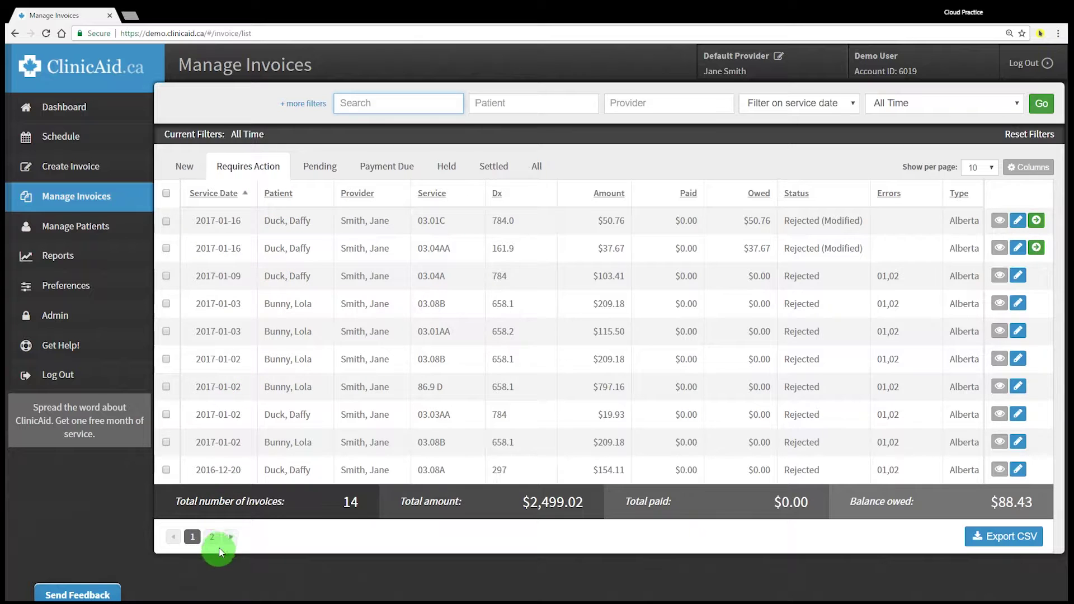
pyautogui.click(230, 537)
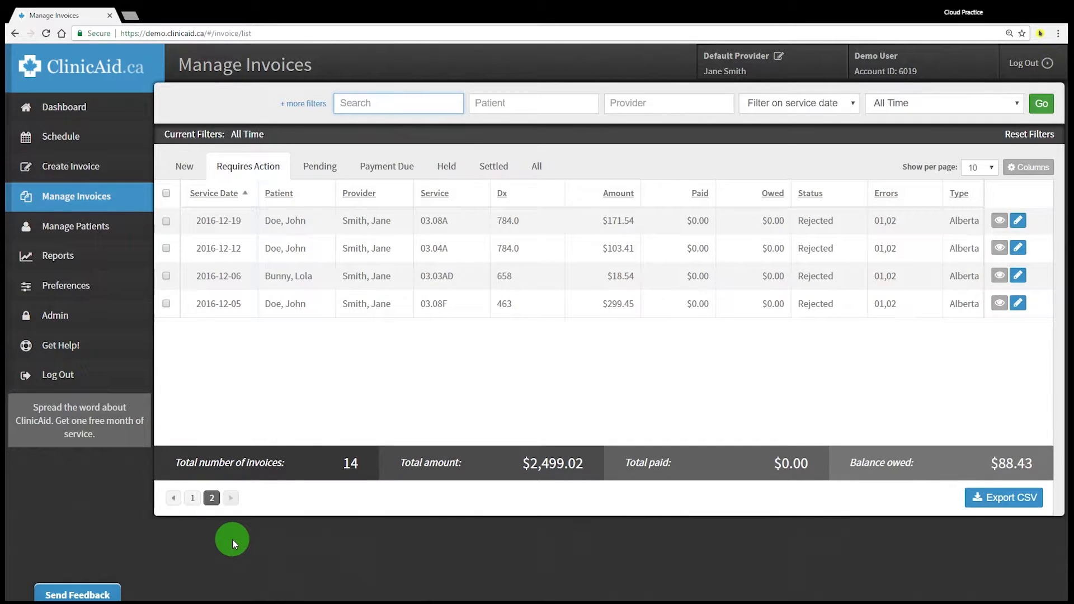
pyautogui.click(178, 503)
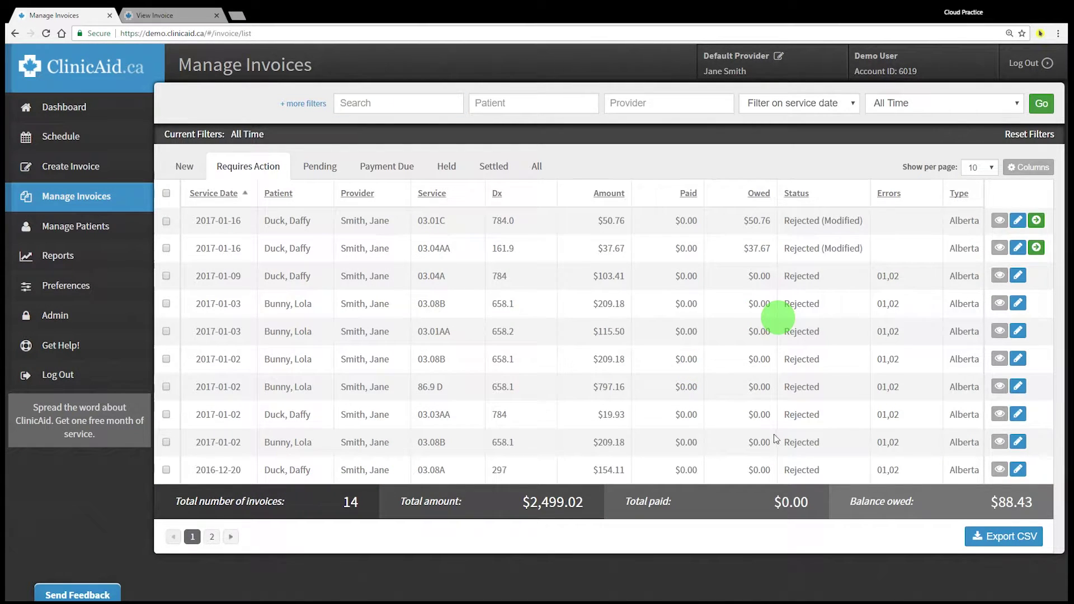
pyautogui.click(775, 308)
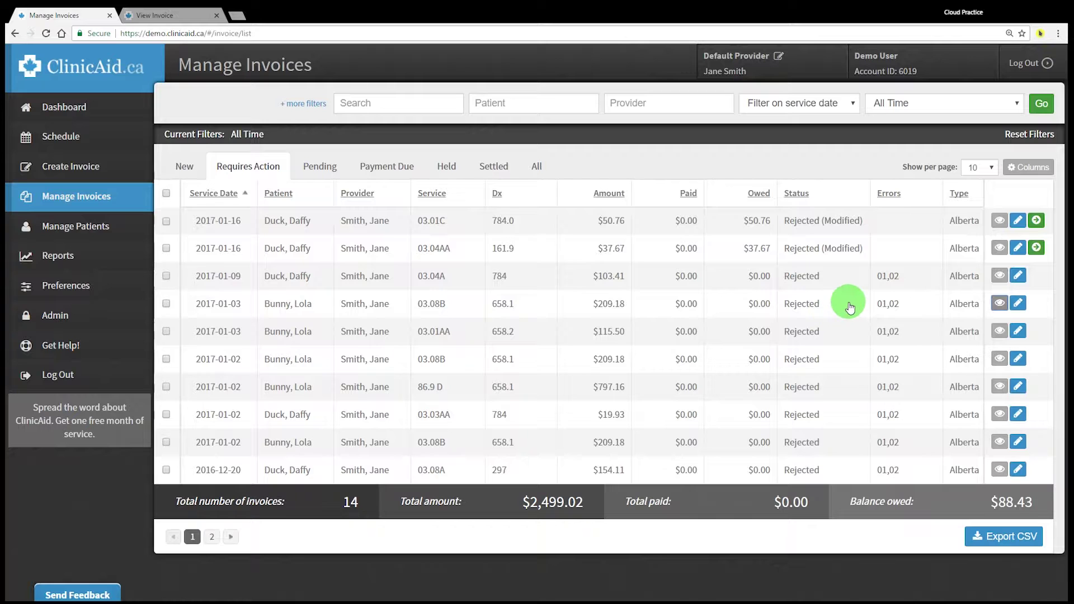
# - Toggle a modified invoice's checkbox, then send and confirm the modified 2017-01-16 invoice
pyautogui.click(865, 248)
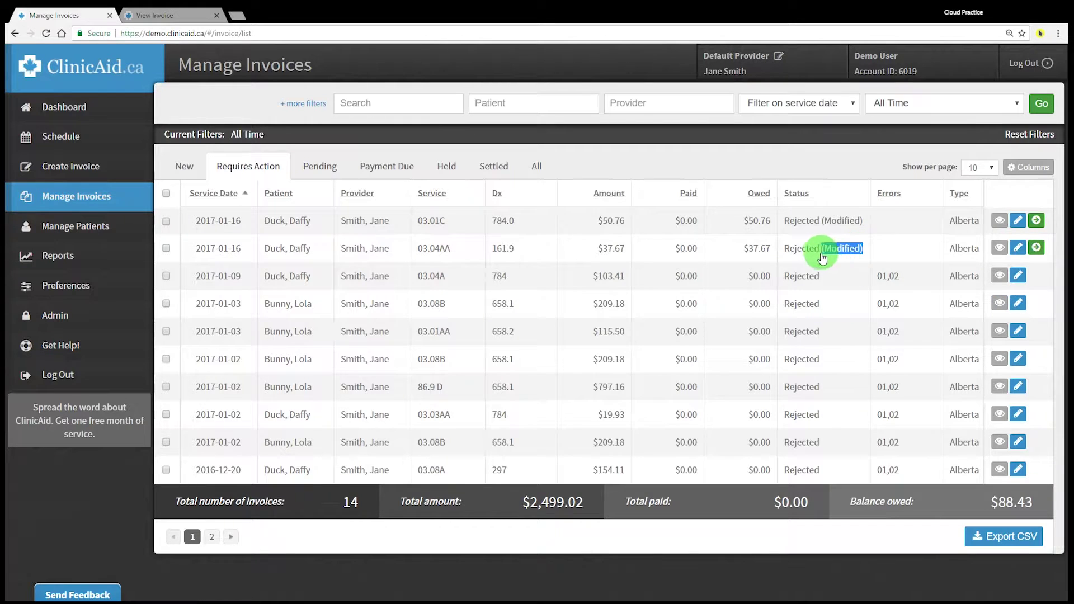
pyautogui.click(822, 257)
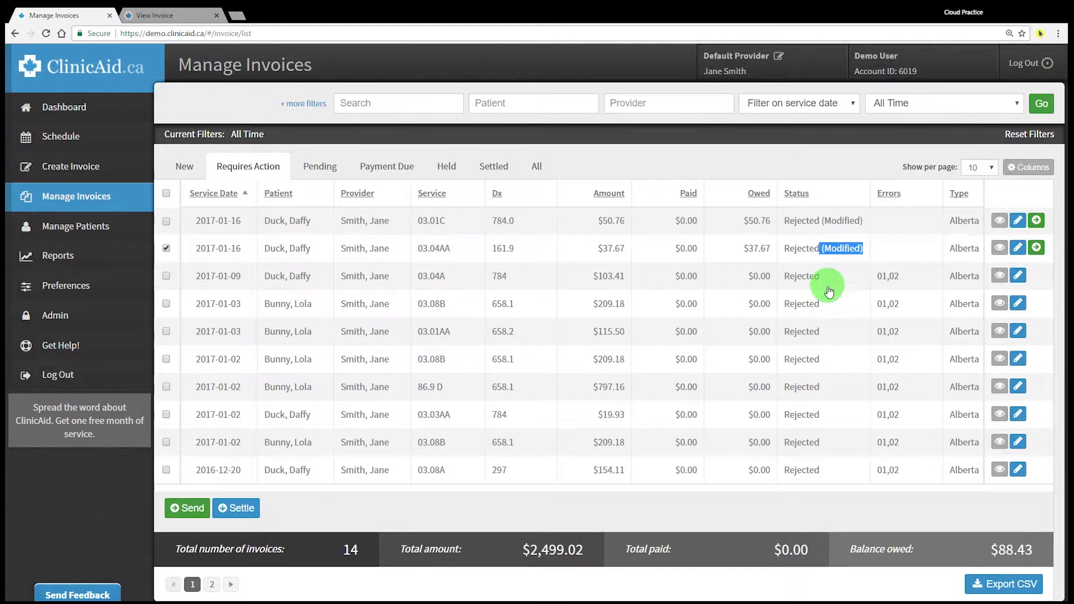
pyautogui.click(828, 251)
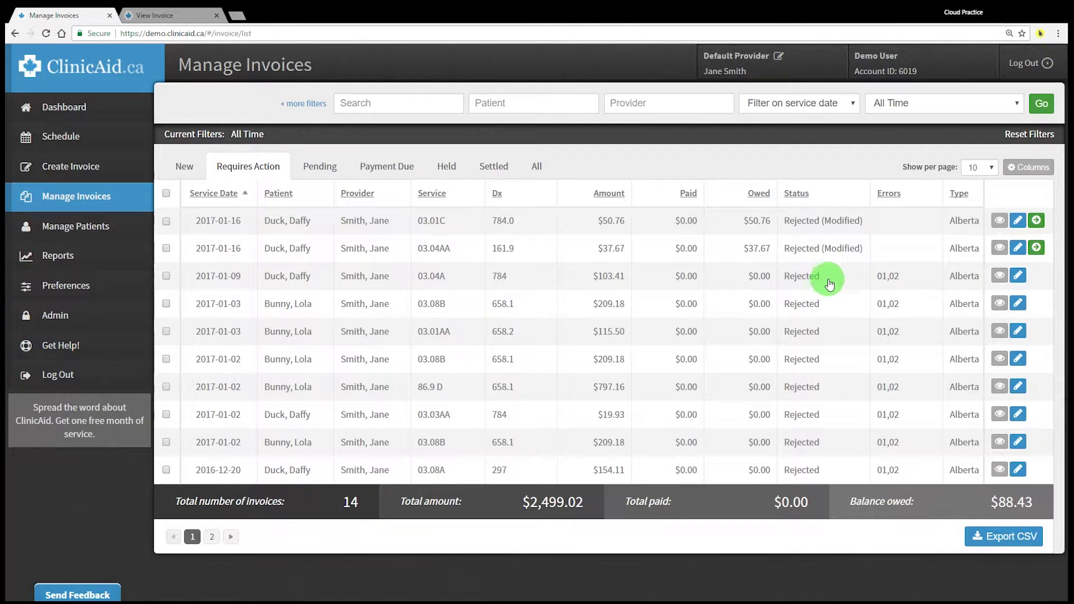
pyautogui.click(1037, 250)
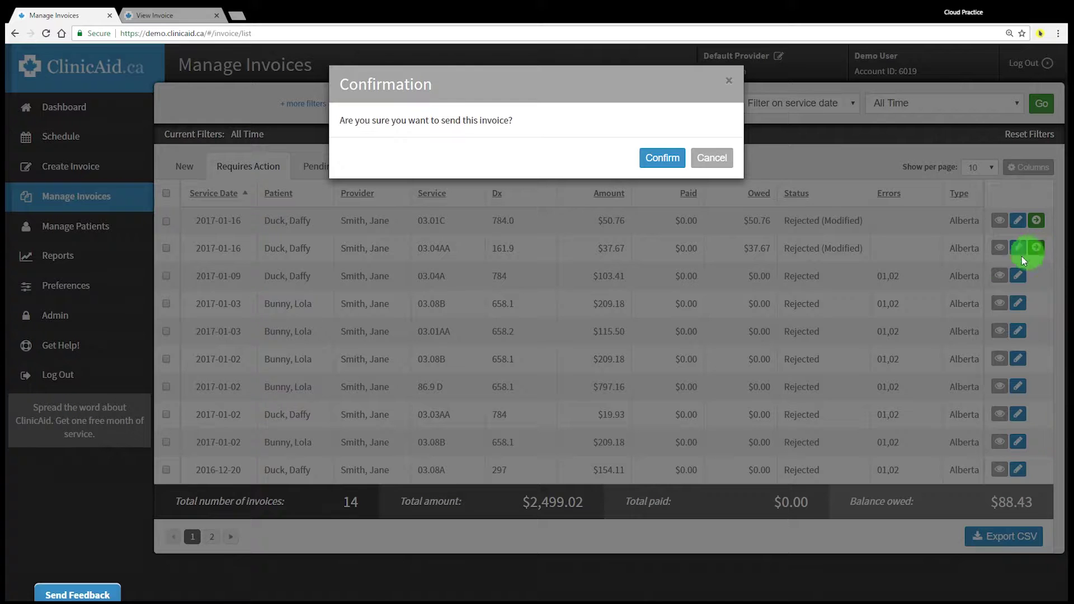
pyautogui.click(660, 155)
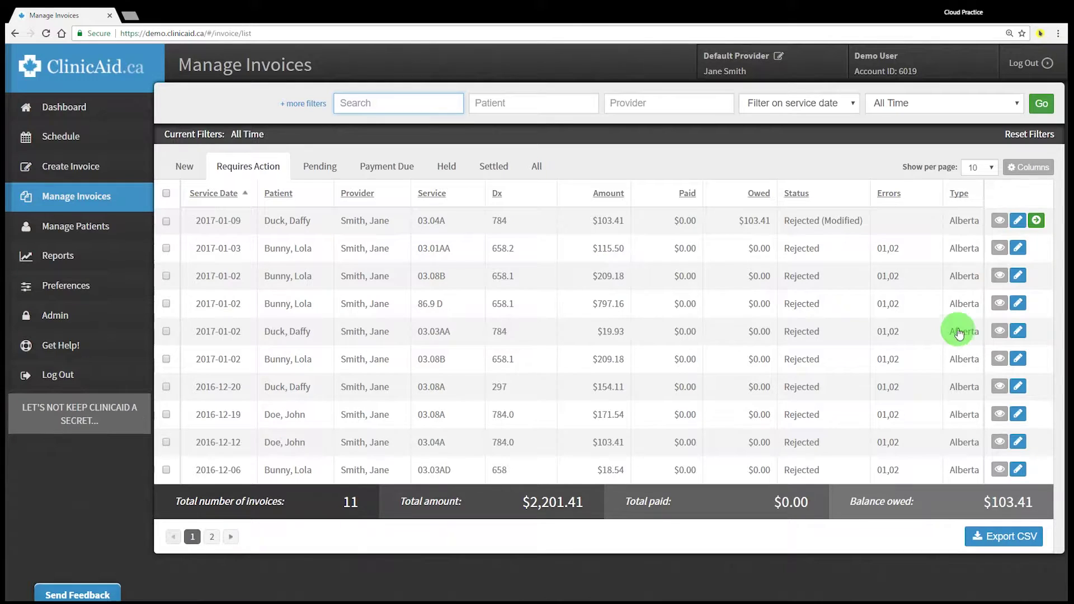
# - View the rejected 2017-01-03 invoice, highlight its Rejection Reason, and start editing it
pyautogui.click(998, 249)
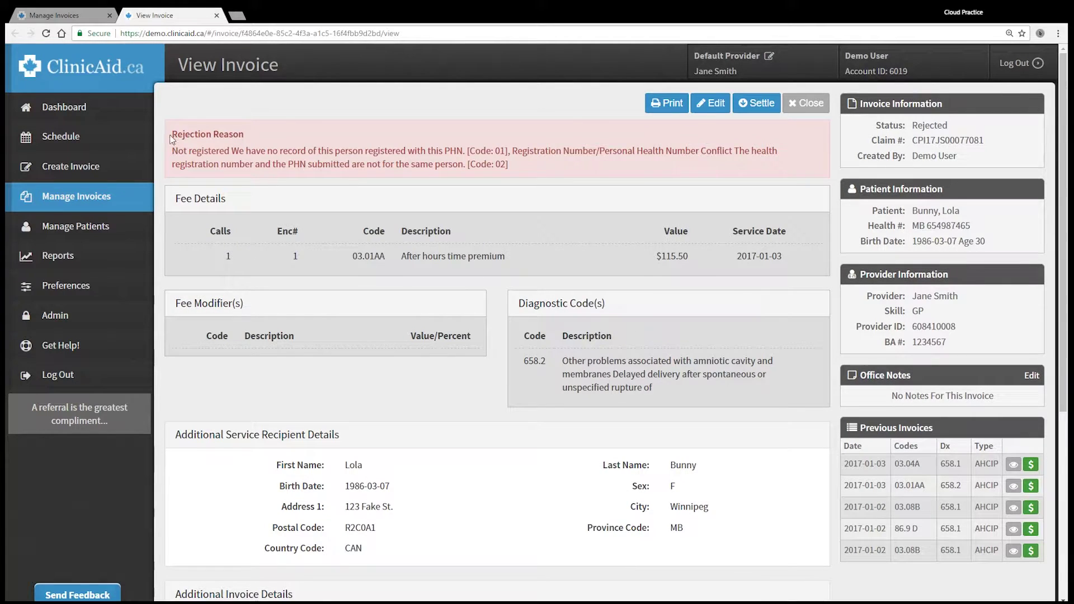
pyautogui.moveTo(182, 138); pyautogui.dragTo(249, 135)
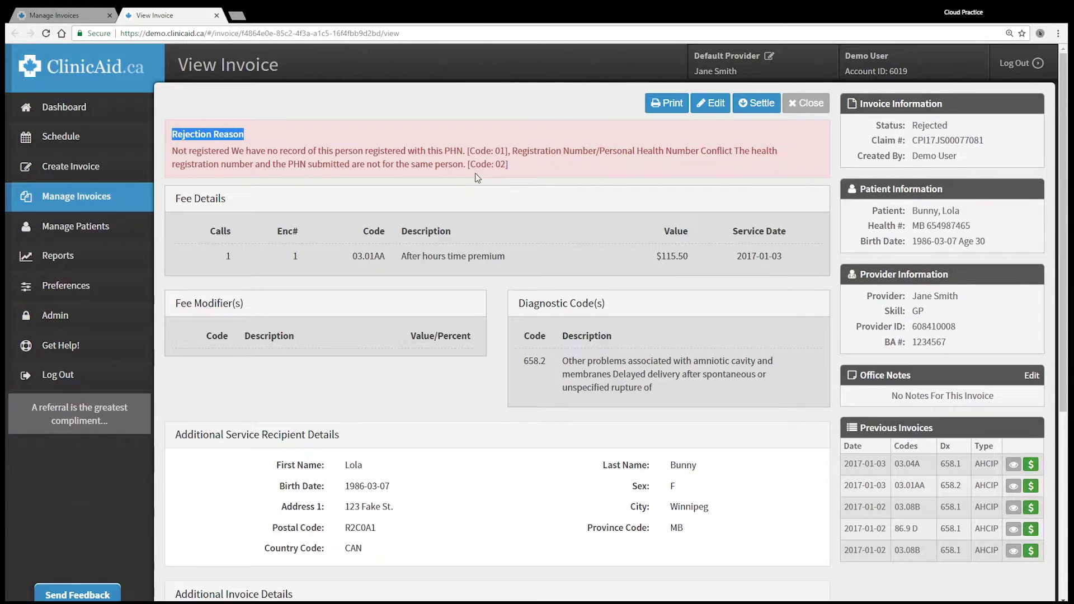
pyautogui.click(513, 164)
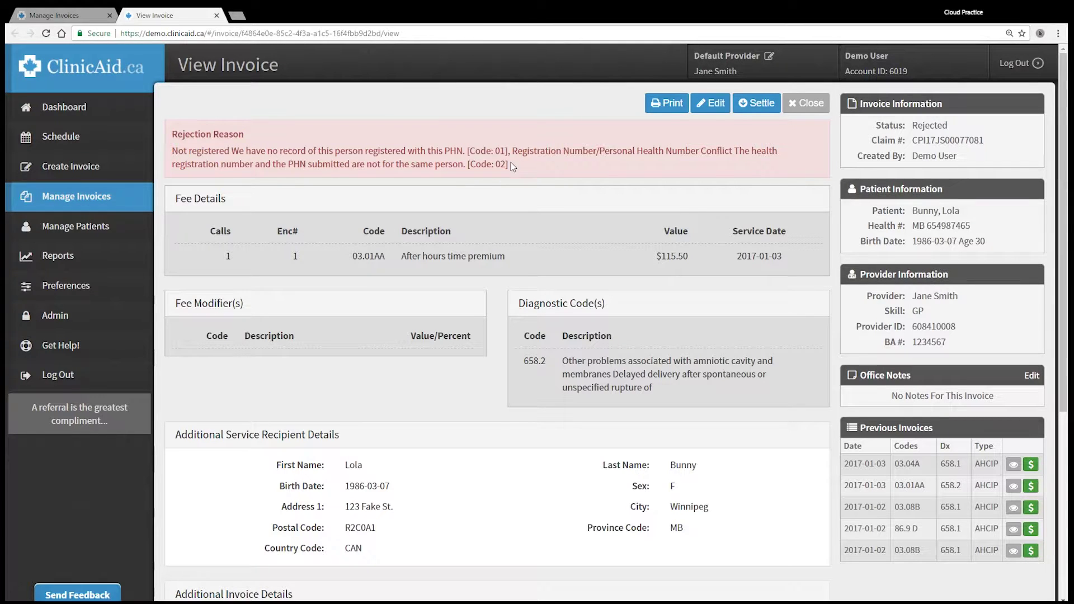
pyautogui.click(714, 105)
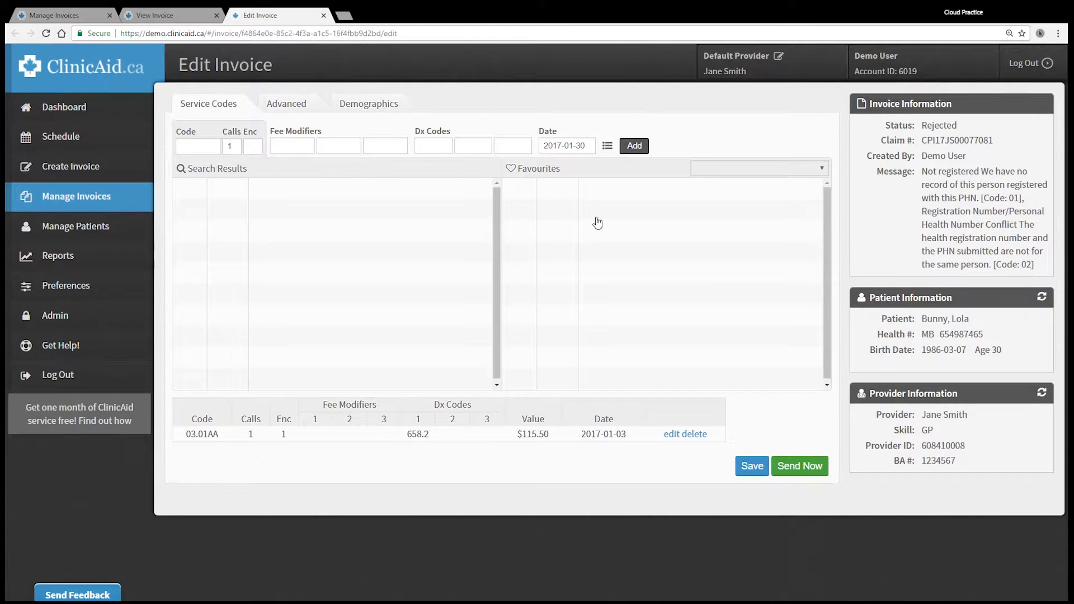
# - Replace service code 03.01AA with 03.01BA, found by searching 03, and save the invoice
pyautogui.click(670, 439)
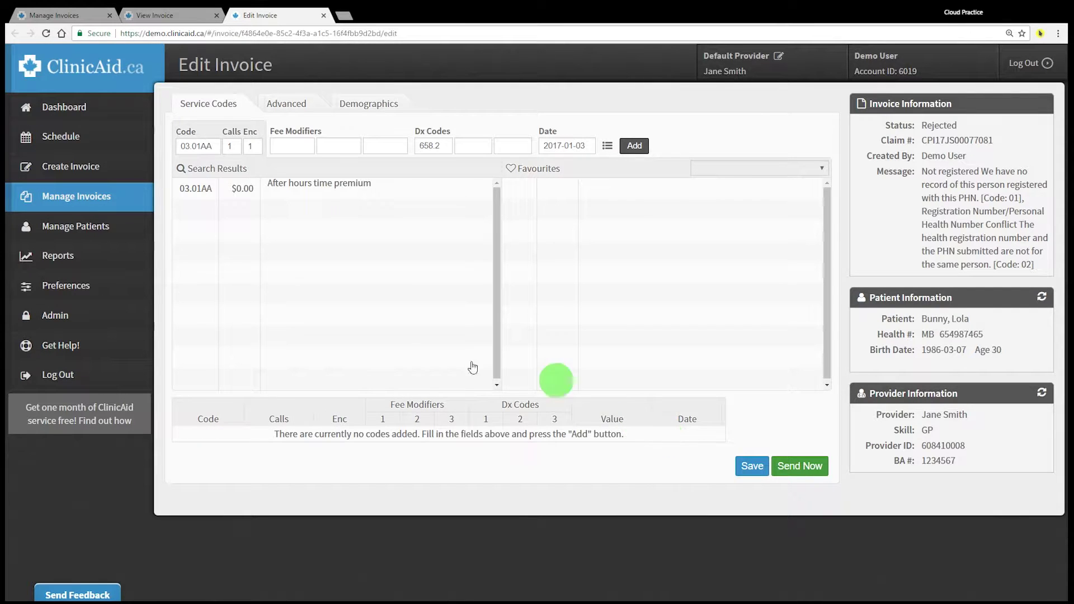
pyautogui.click(214, 149)
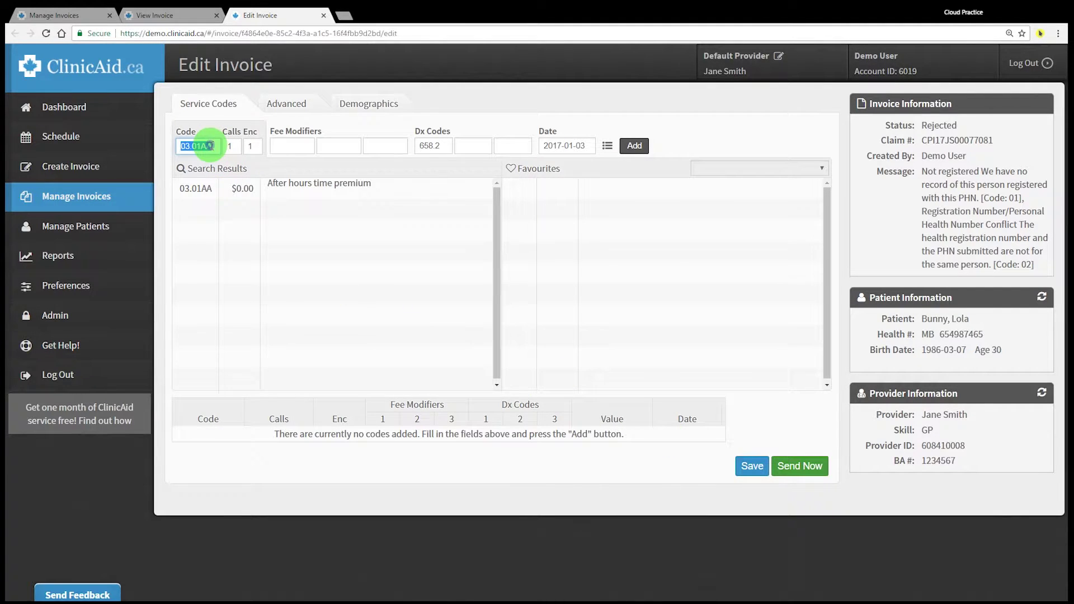
pyautogui.doubleClick(216, 150)
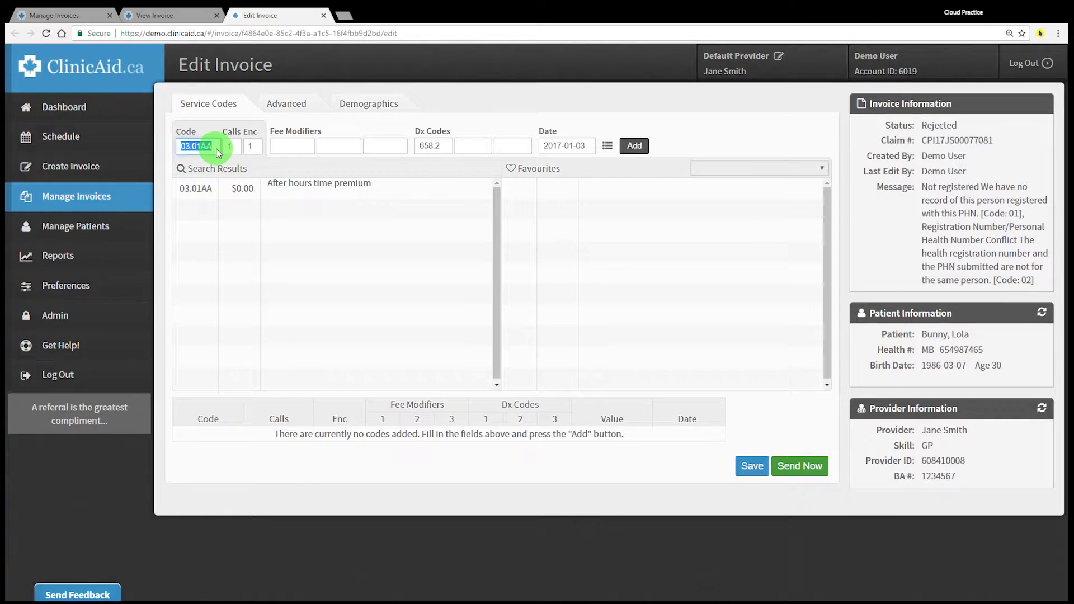
pyautogui.write('03')
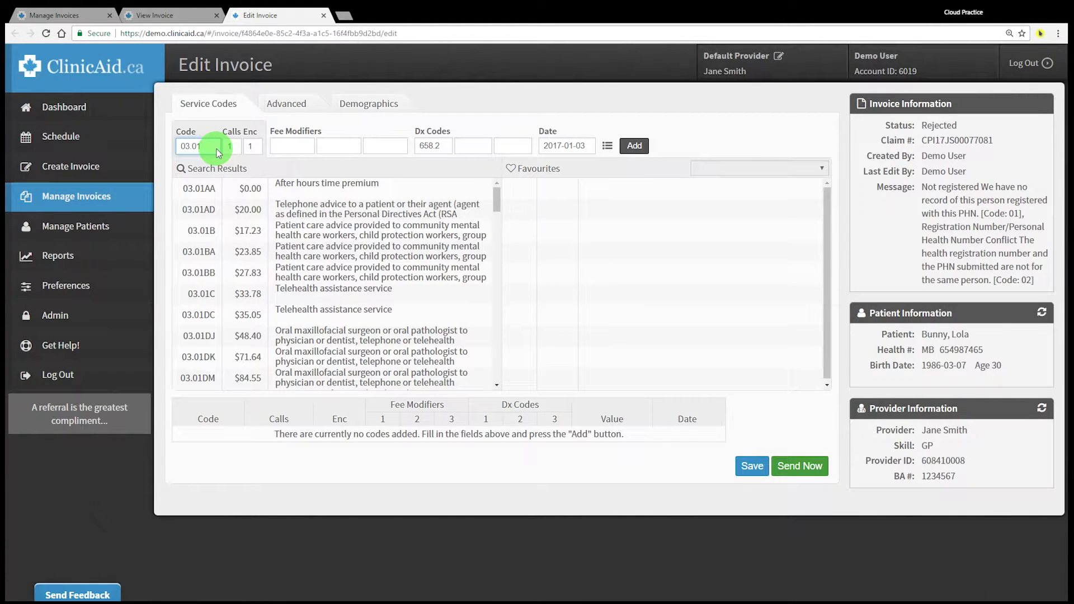
pyautogui.click(205, 256)
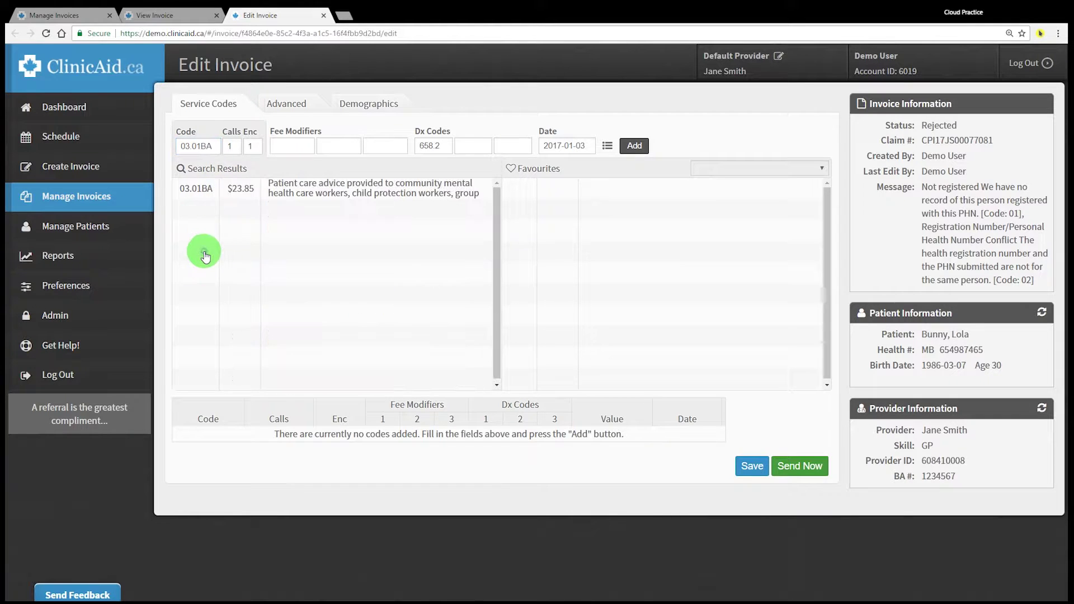
pyautogui.click(633, 145)
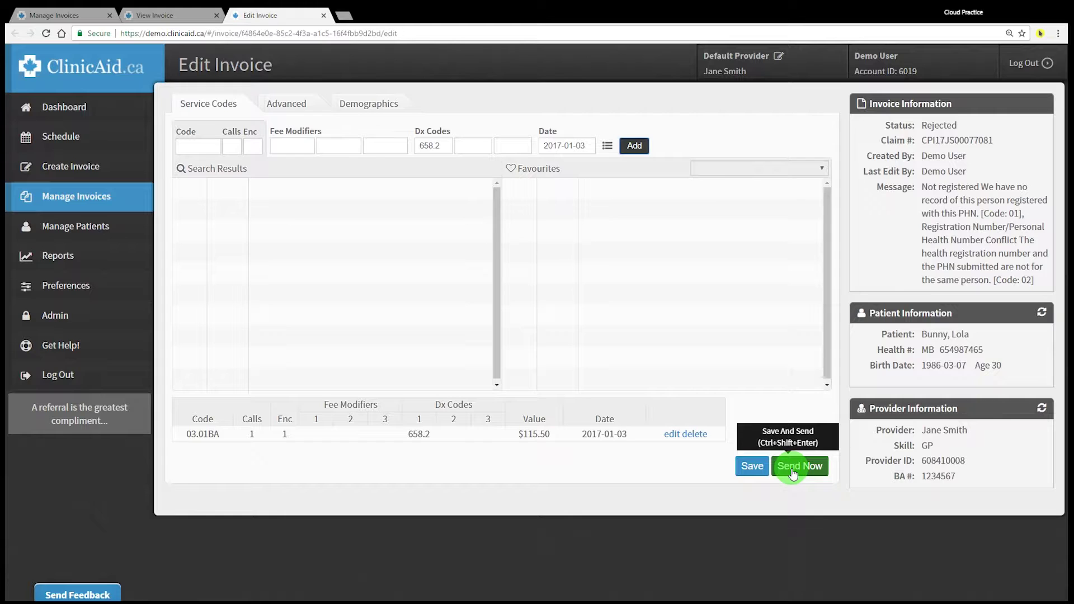
pyautogui.click(756, 468)
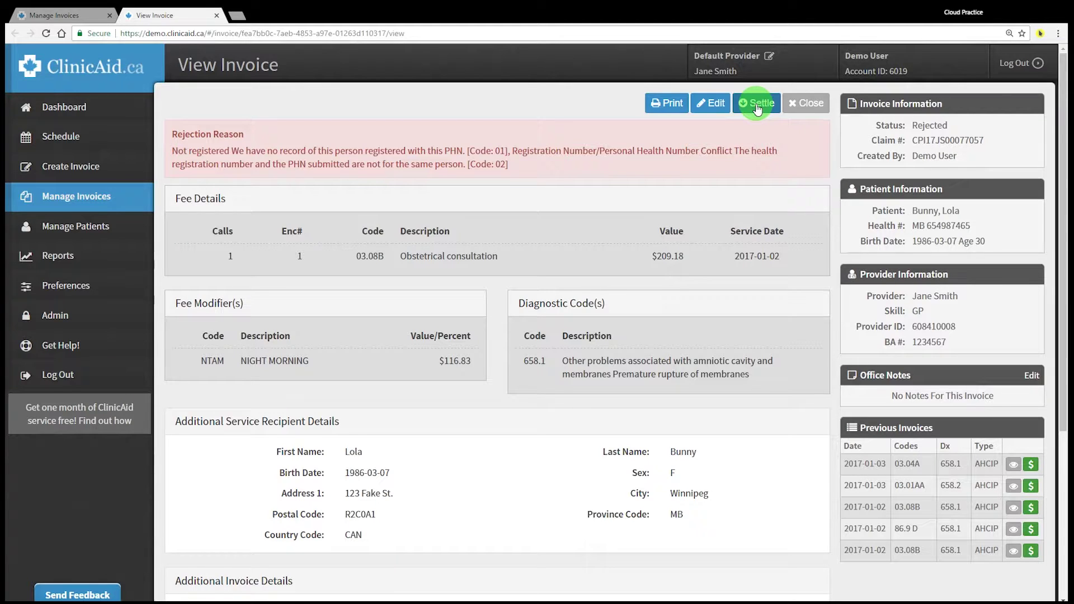
# - Settle the 03.08B invoice, then view the $115.50 2017-01-03 invoice's sent/Rejected transaction history
pyautogui.click(757, 108)
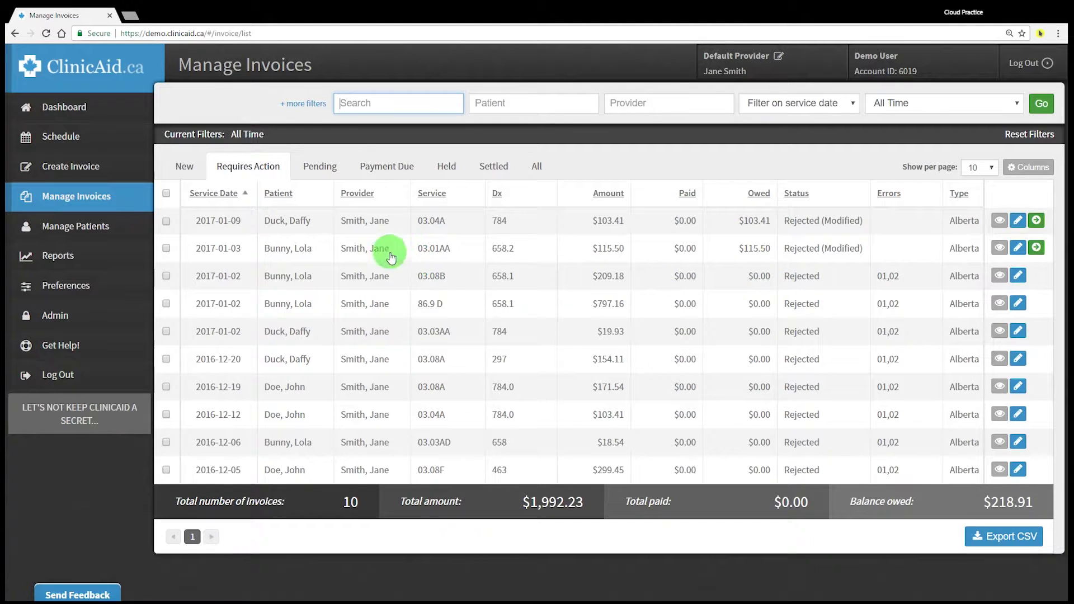
pyautogui.click(998, 252)
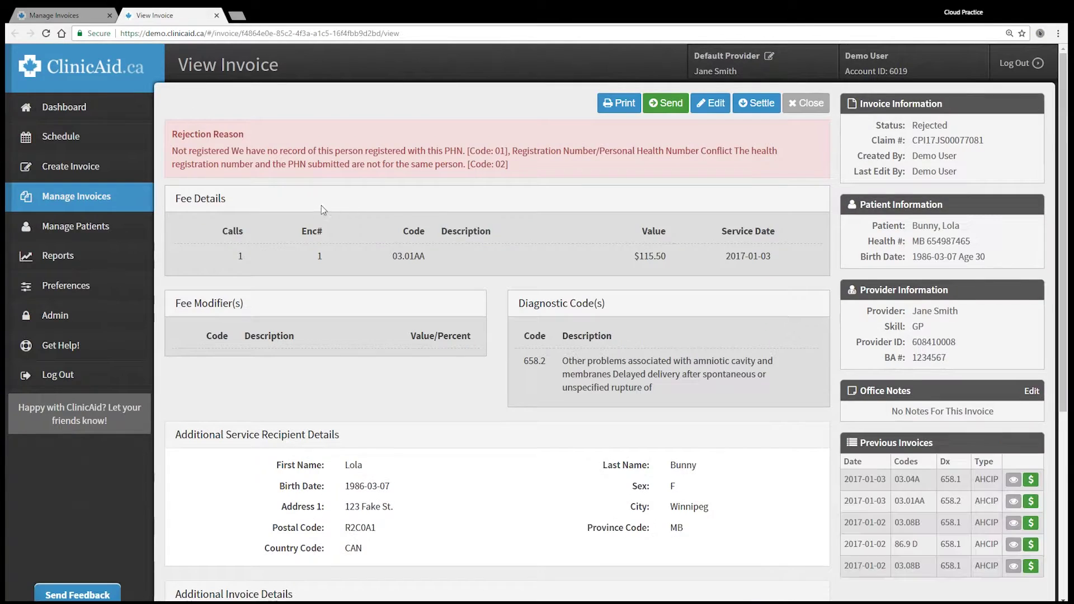
pyautogui.scroll(-5, 313, 218)
pyautogui.scroll(-1, 300, 225)
pyautogui.moveTo(168, 473); pyautogui.dragTo(291, 493)
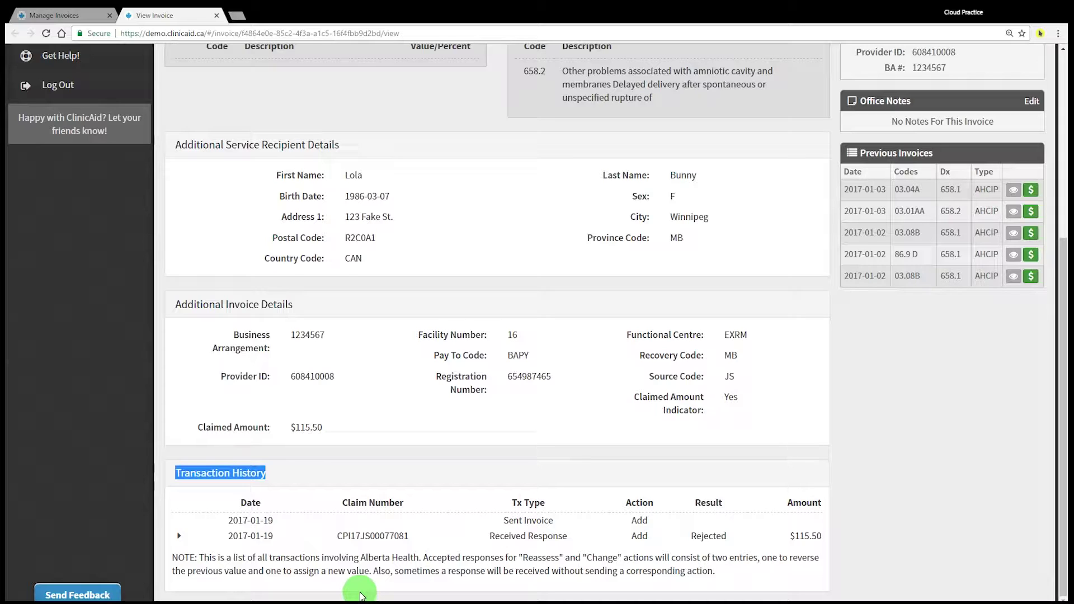
# - Highlight the 2017-01-03 invoice's Claim # and Health # values, then close it
pyautogui.scroll(4, 330, 559)
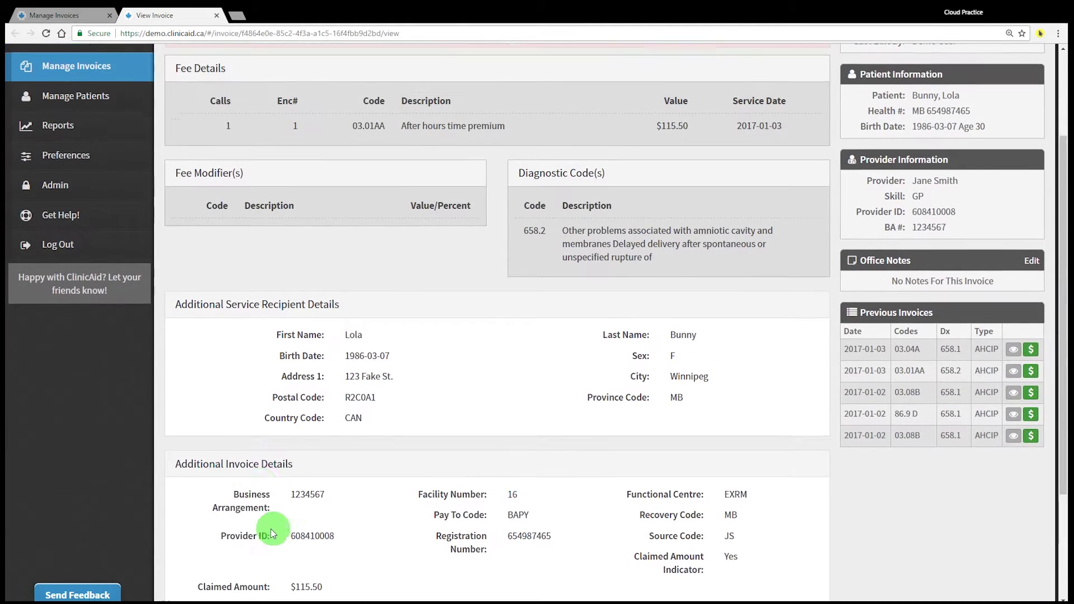
pyautogui.scroll(2, 261, 492)
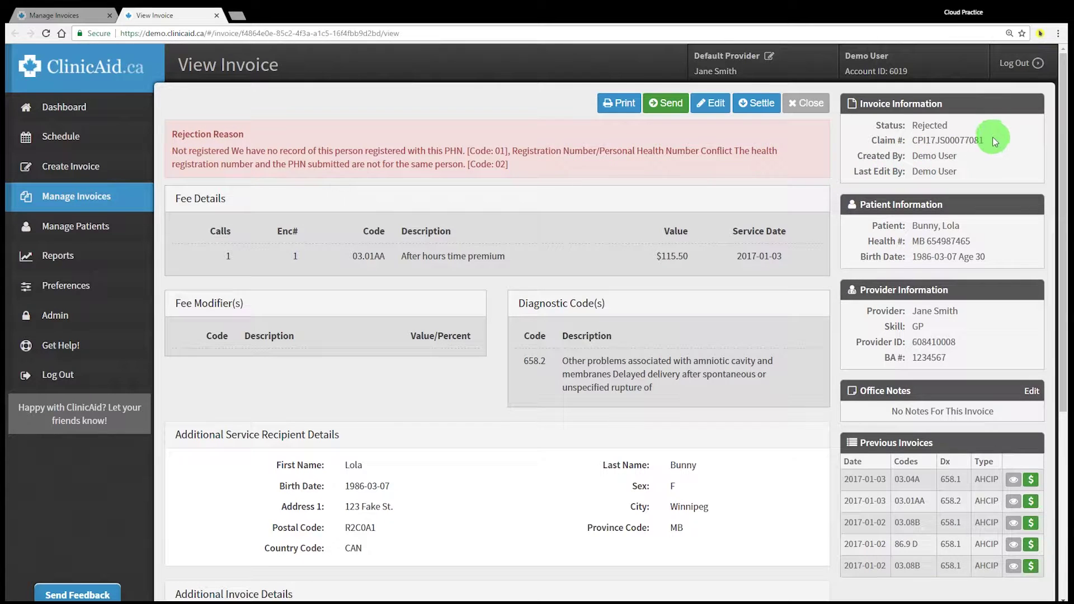
pyautogui.moveTo(988, 137); pyautogui.dragTo(919, 140)
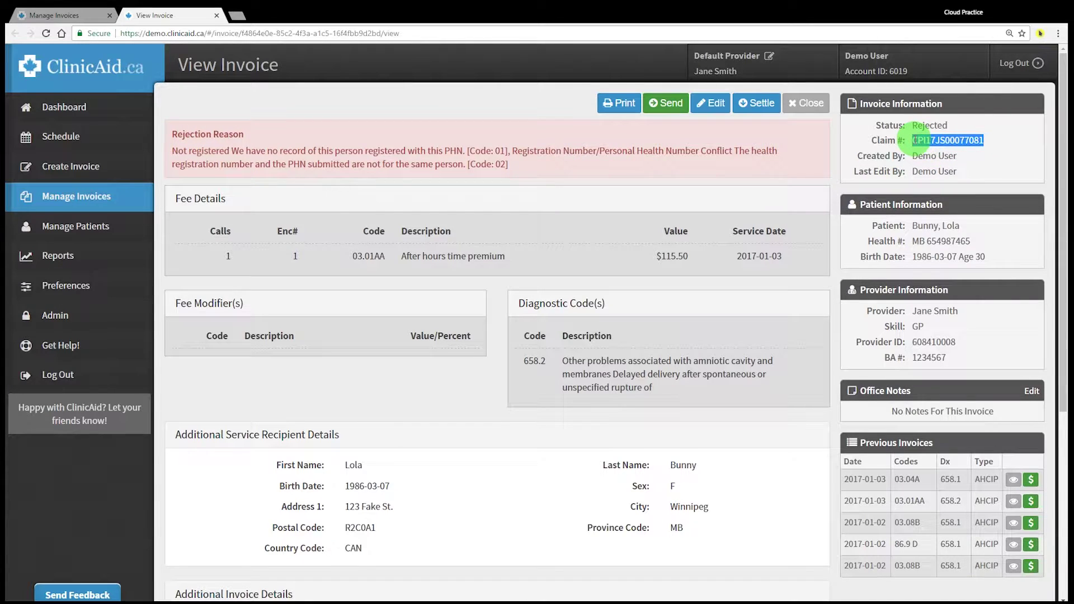
pyautogui.click(755, 161)
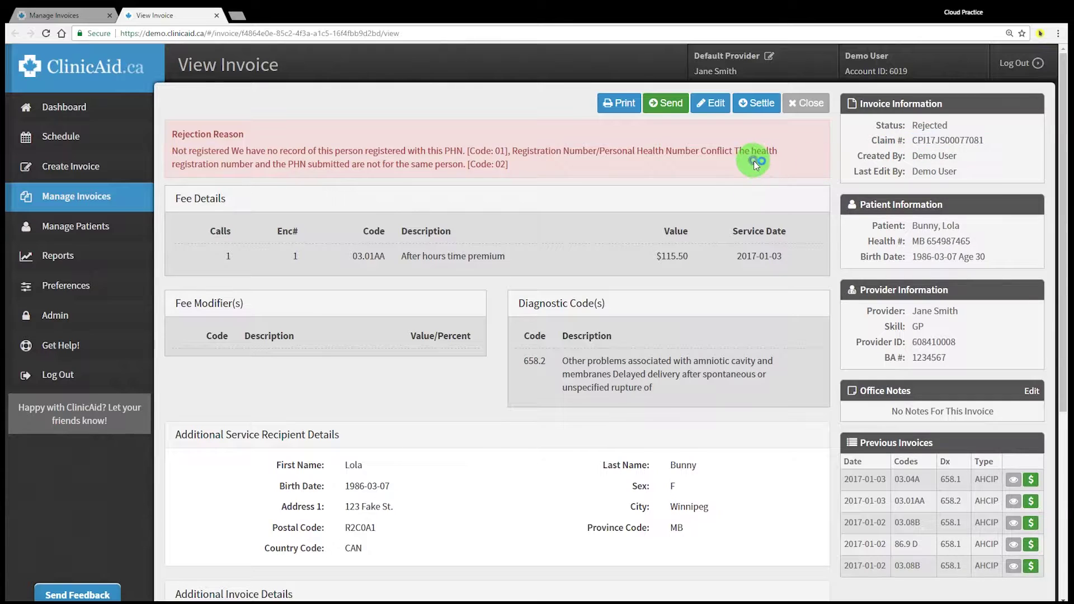
pyautogui.moveTo(979, 242); pyautogui.dragTo(893, 241)
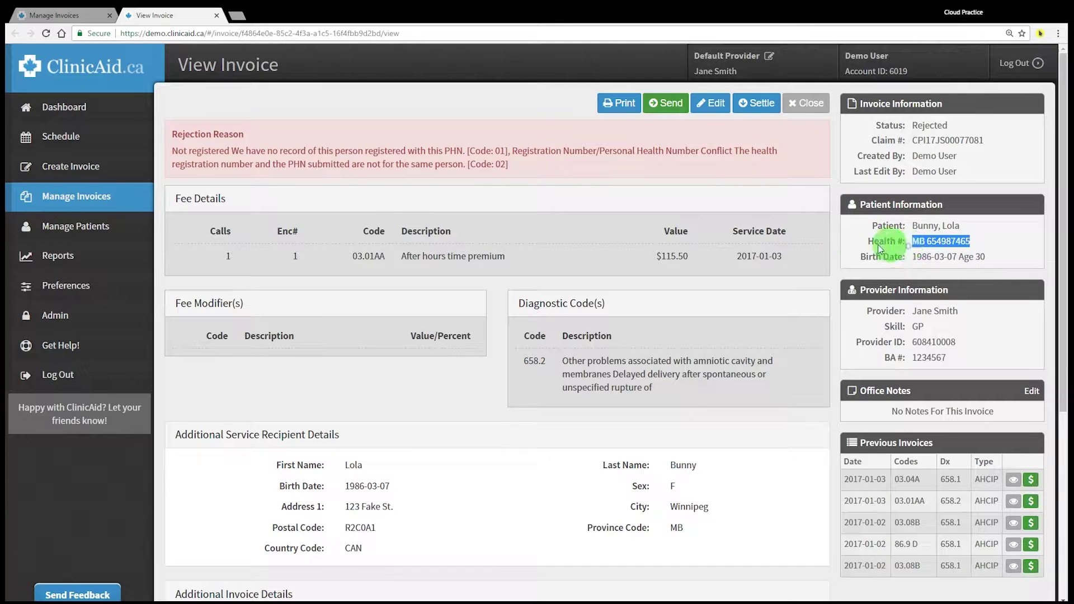
pyautogui.click(644, 180)
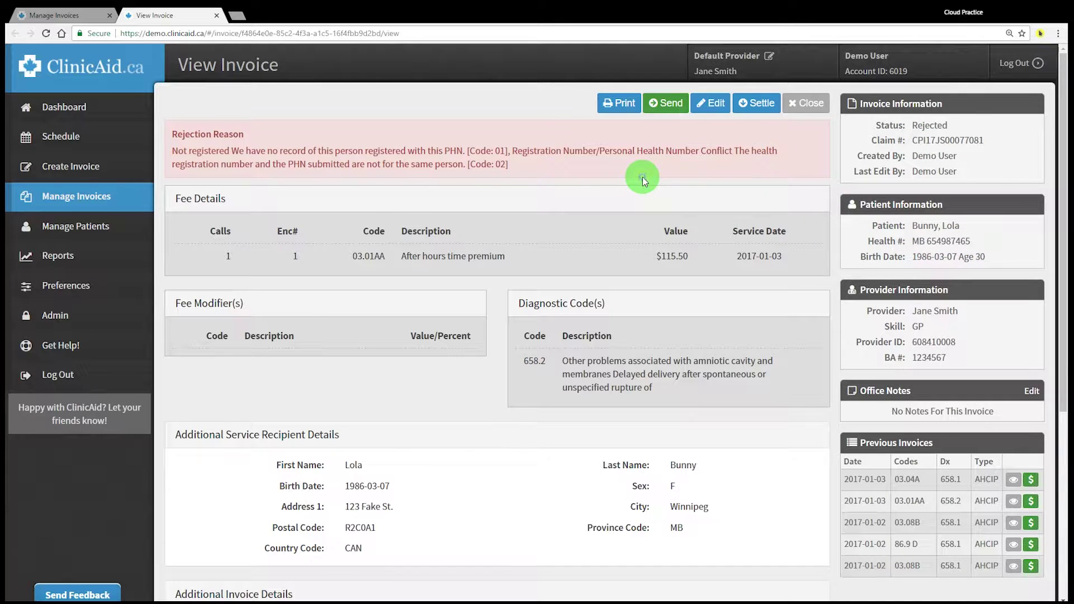
pyautogui.click(804, 111)
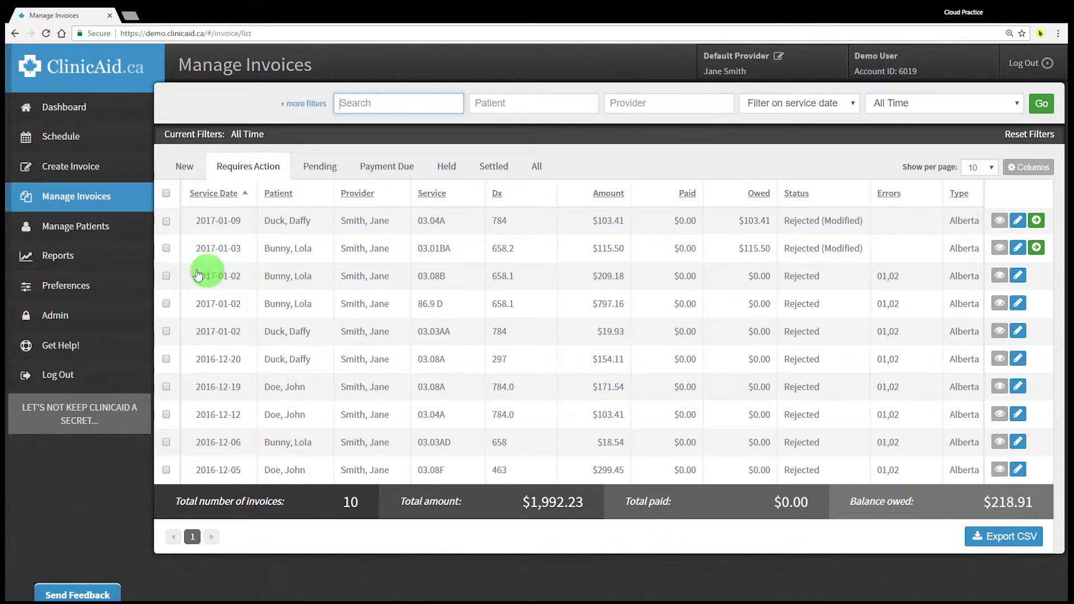
# - Fix the first patient's health number, update the patient record, and return to Manage Invoices
pyautogui.click(134, 233)
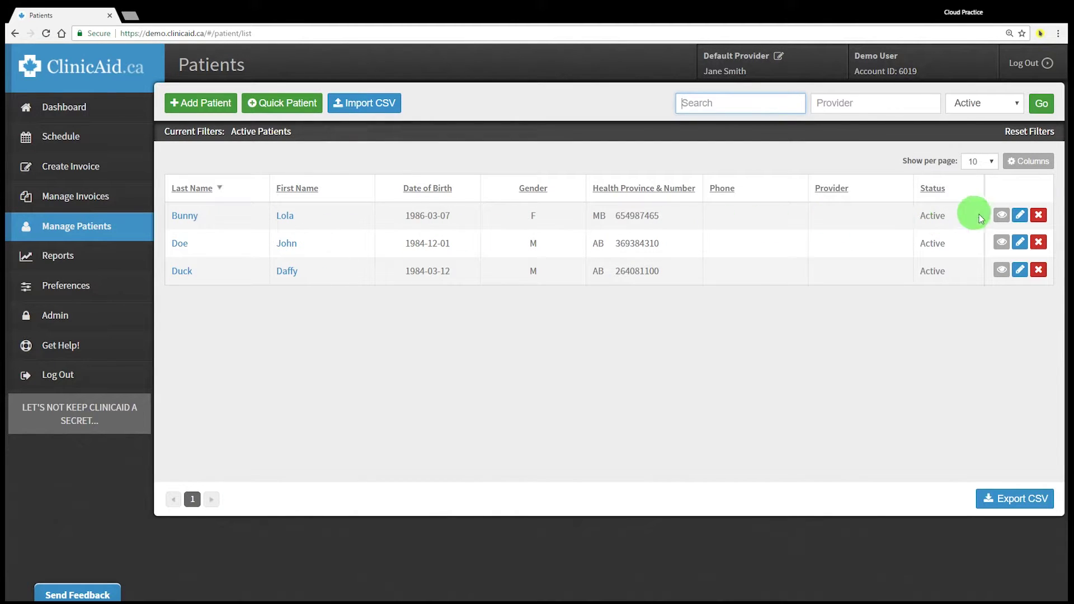
pyautogui.click(1020, 216)
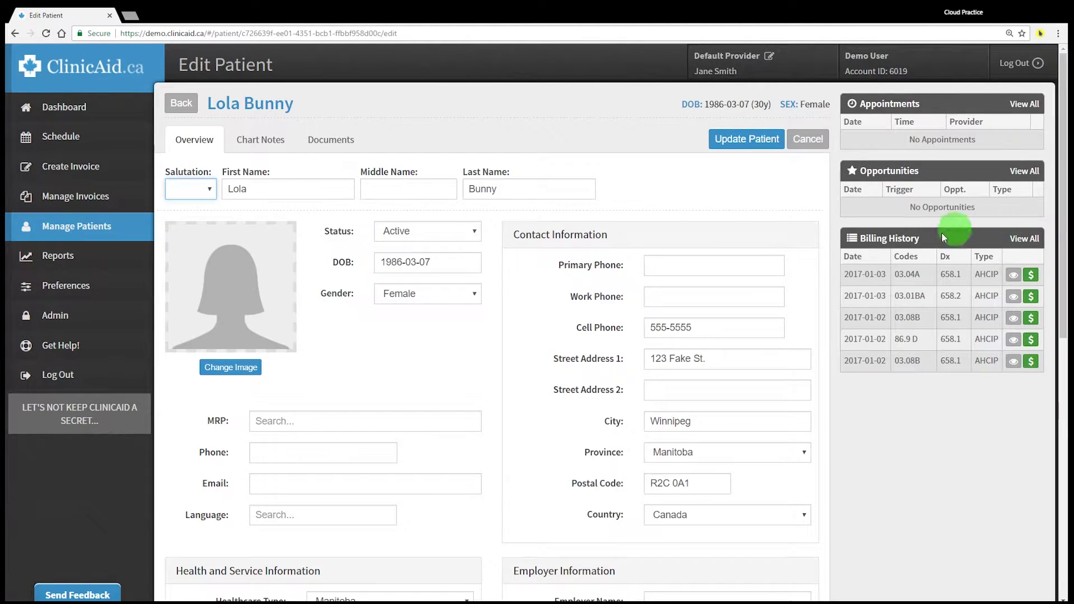
pyautogui.scroll(-7, 350, 276)
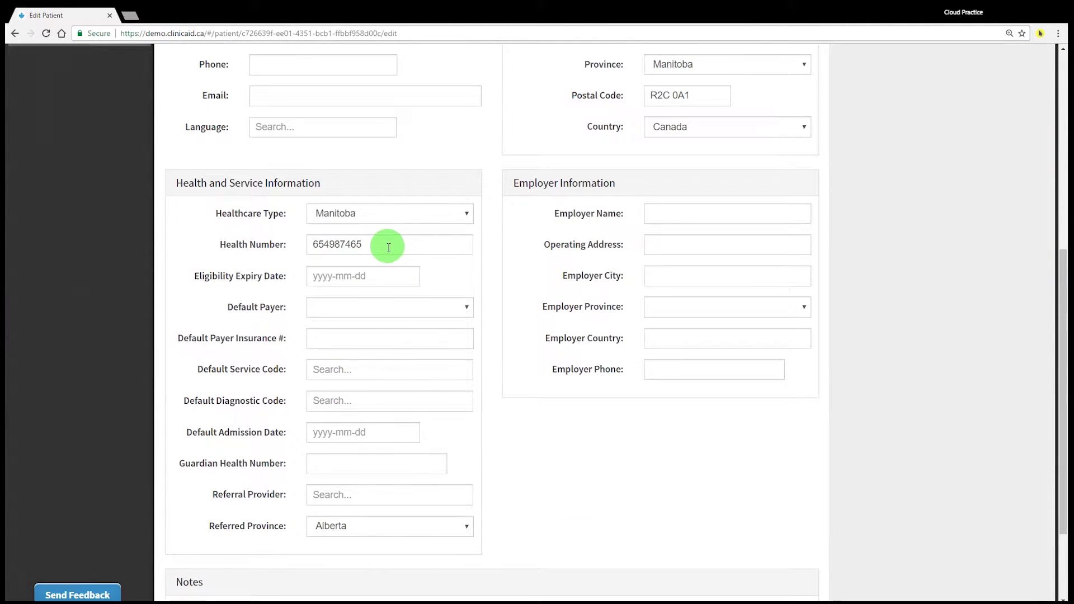
pyautogui.click(386, 247)
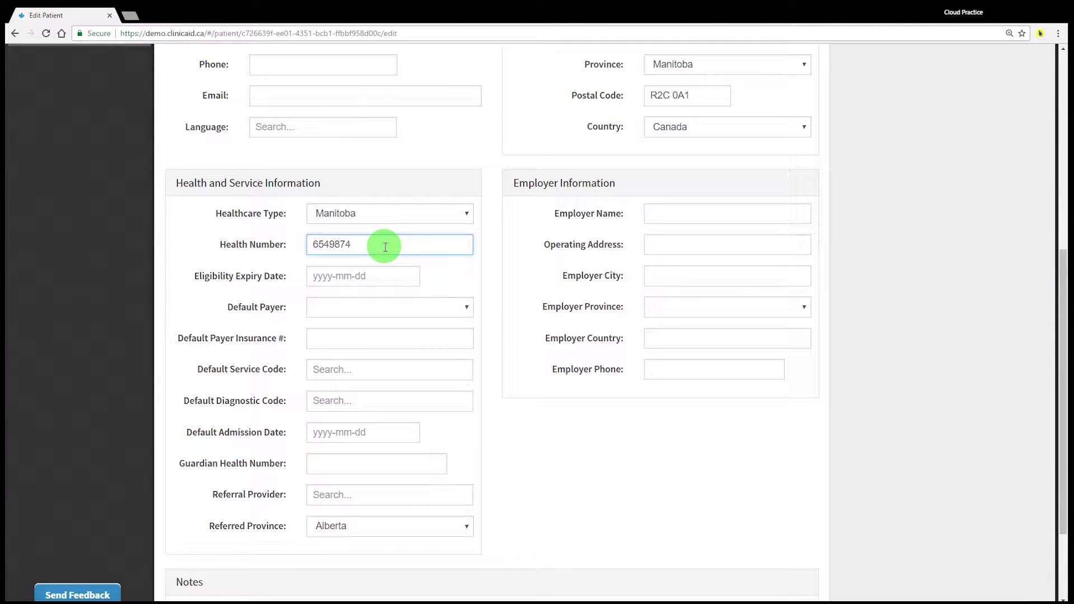
pyautogui.scroll(7, 385, 247)
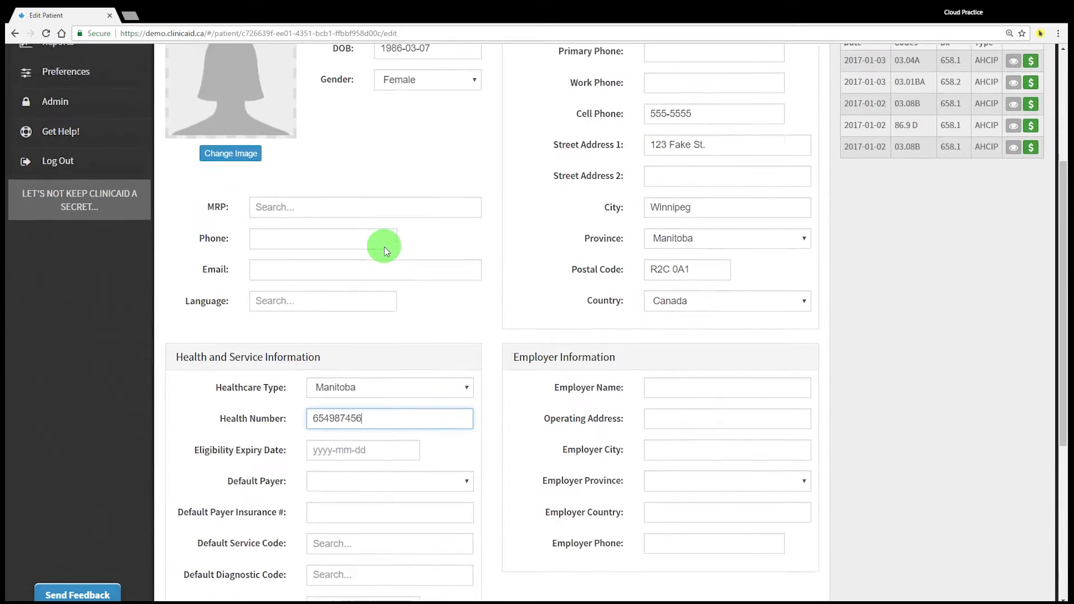
pyautogui.click(750, 140)
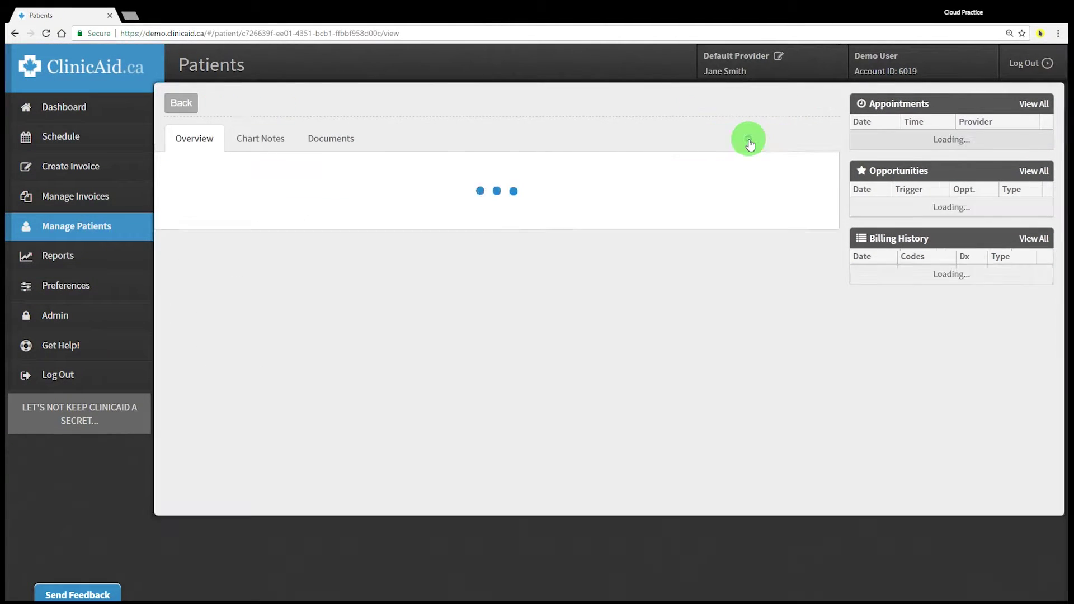
pyautogui.click(107, 196)
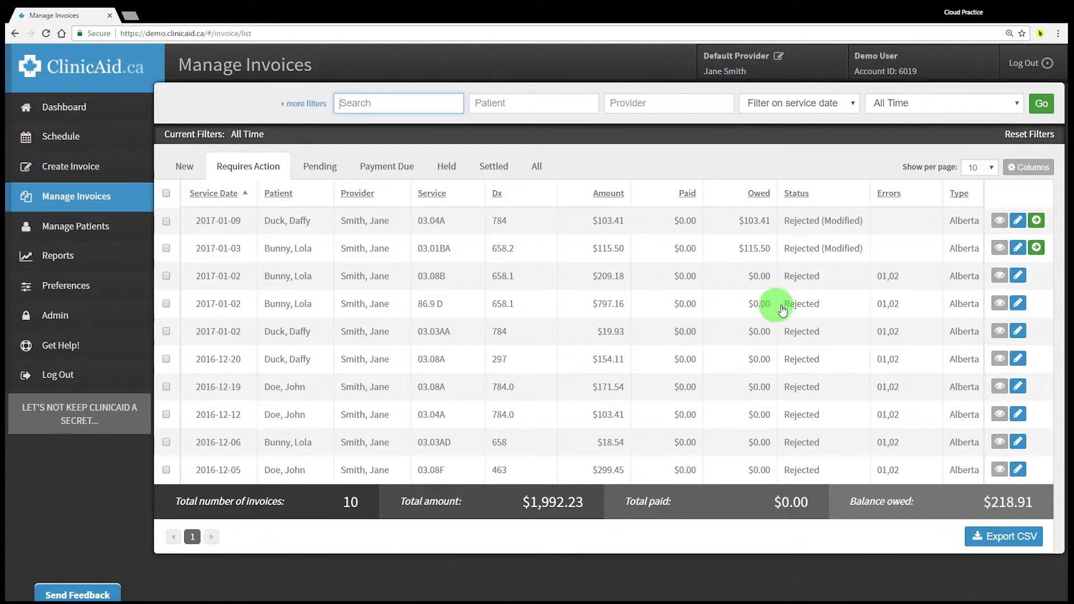
# - Open the rejected 03.08B $209.18 invoice and start editing it
pyautogui.click(1000, 276)
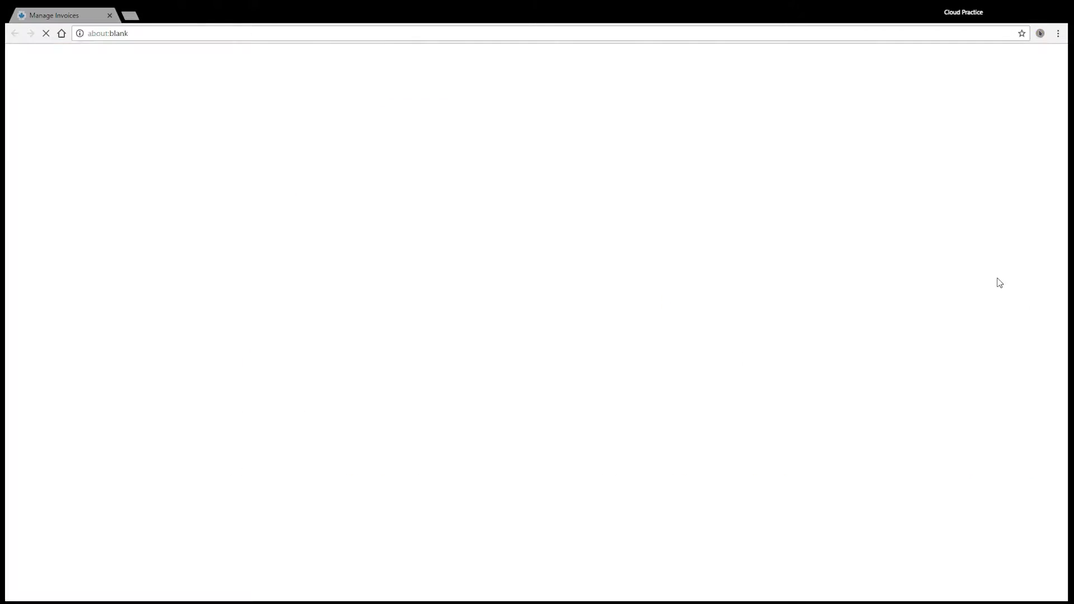
pyautogui.click(590, 272)
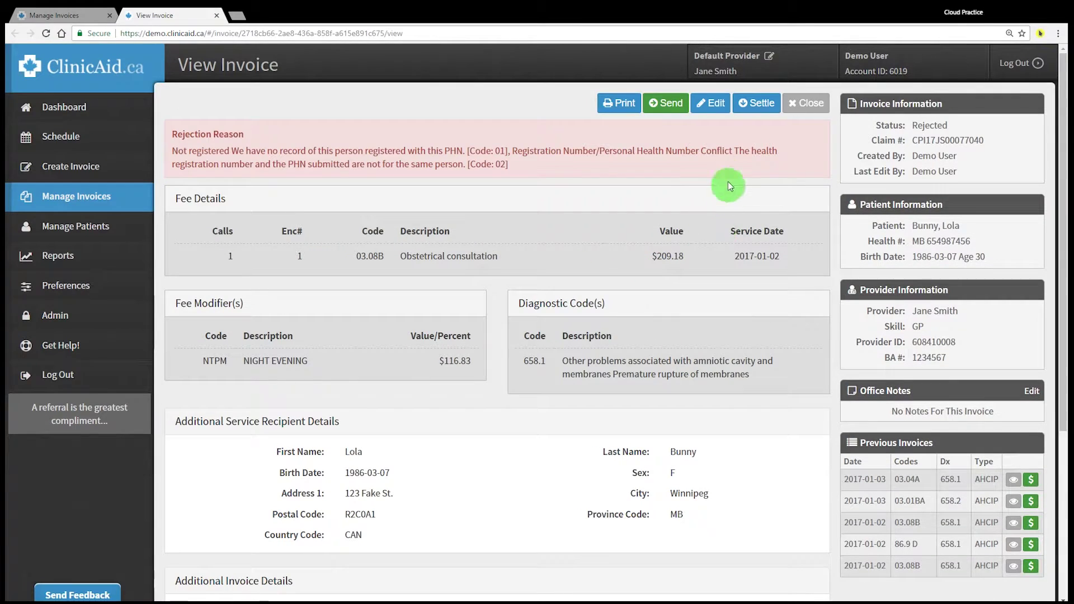
pyautogui.click(714, 104)
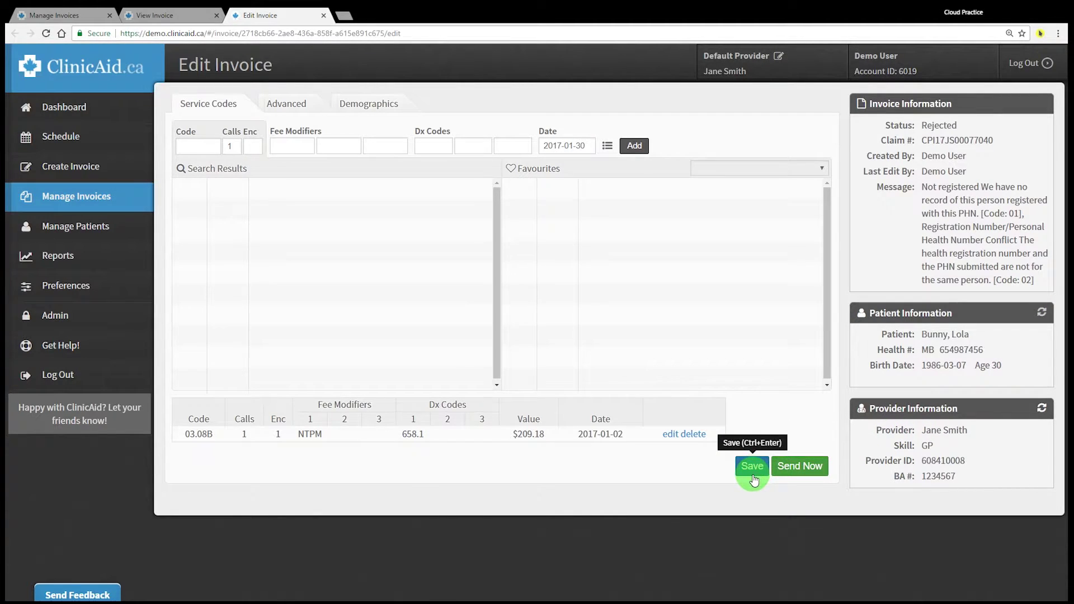
# - Select the Registration Number on the Advanced billing tab and expand the Admin options
pyautogui.click(303, 108)
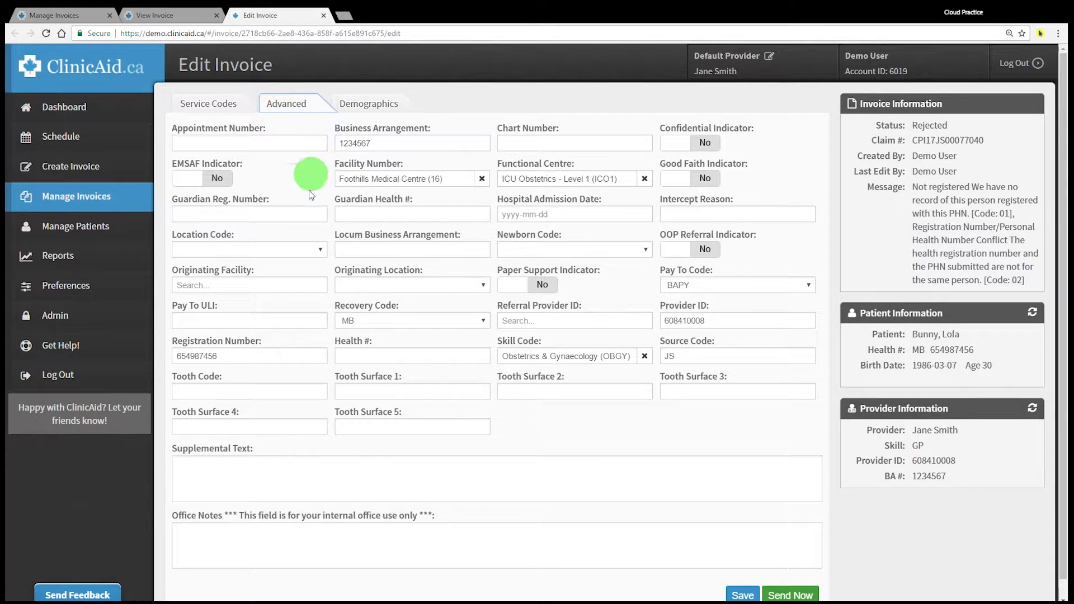
pyautogui.doubleClick(218, 356)
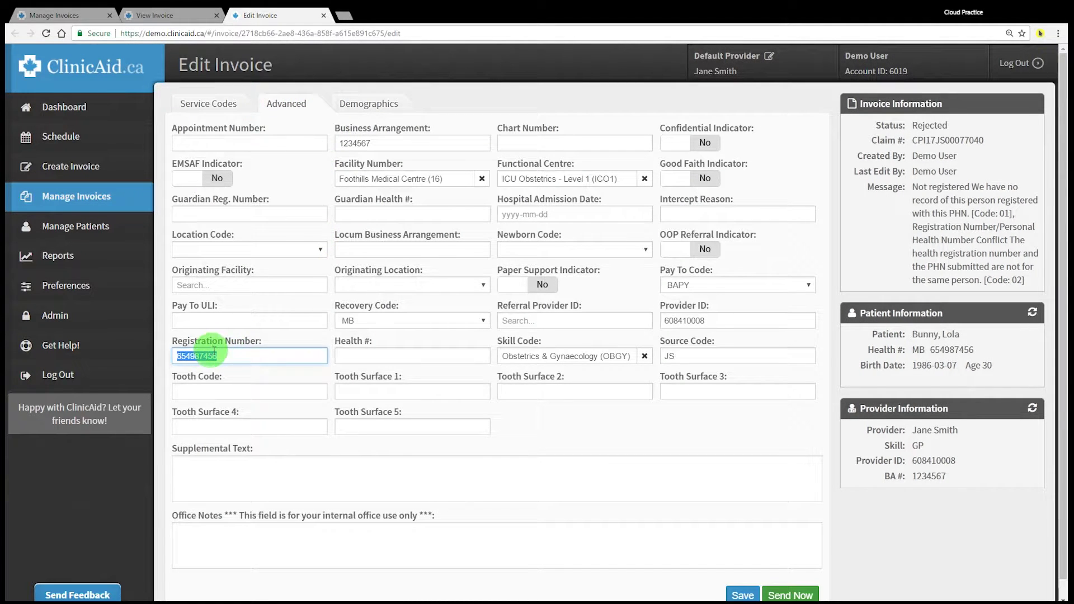
pyautogui.scroll(-1, 524, 399)
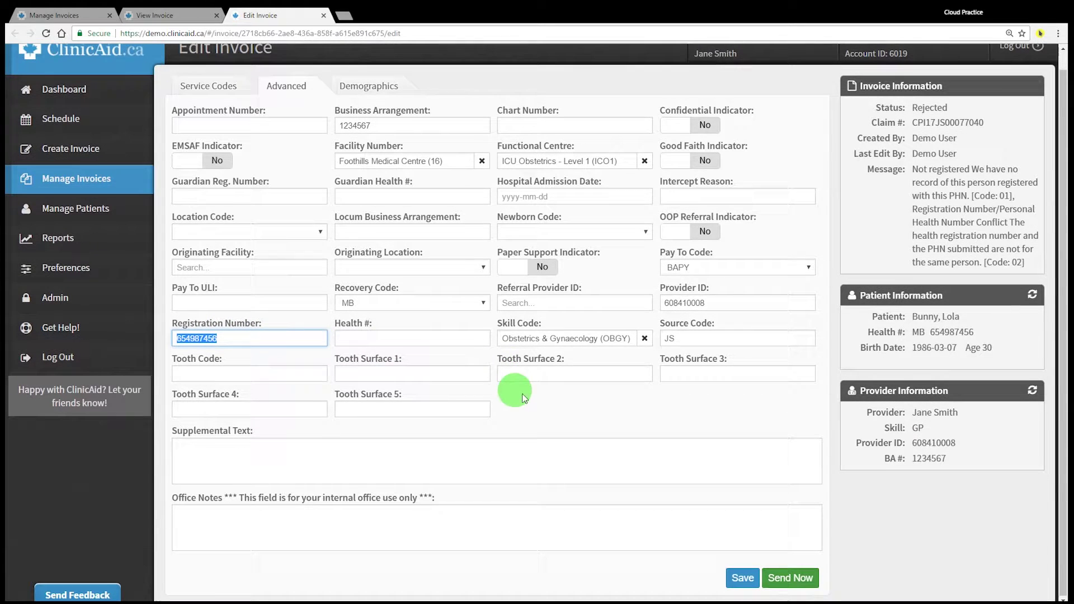
pyautogui.scroll(1, 377, 355)
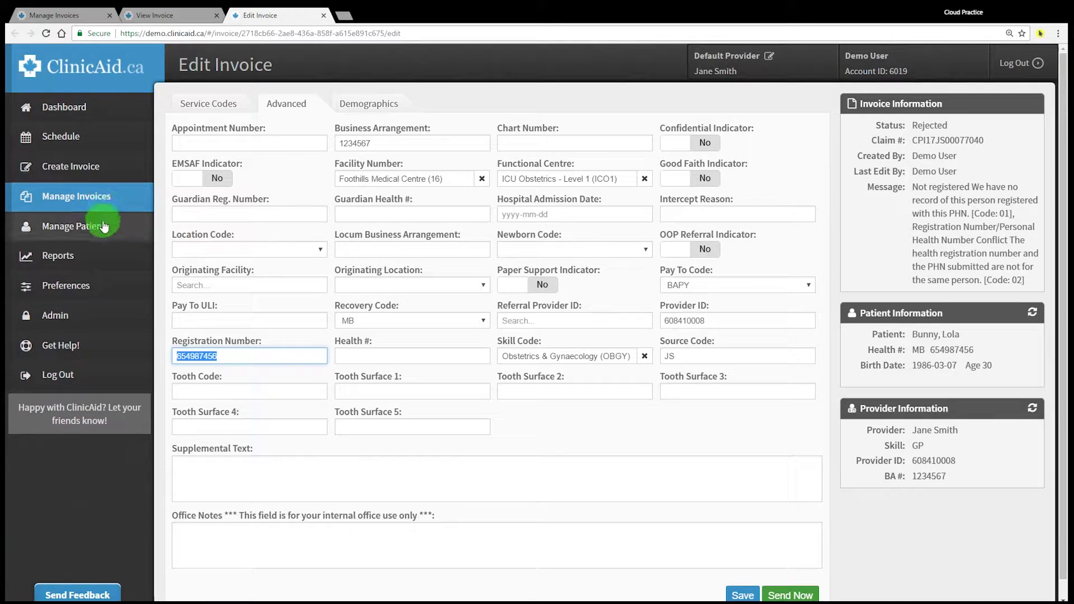
pyautogui.click(95, 316)
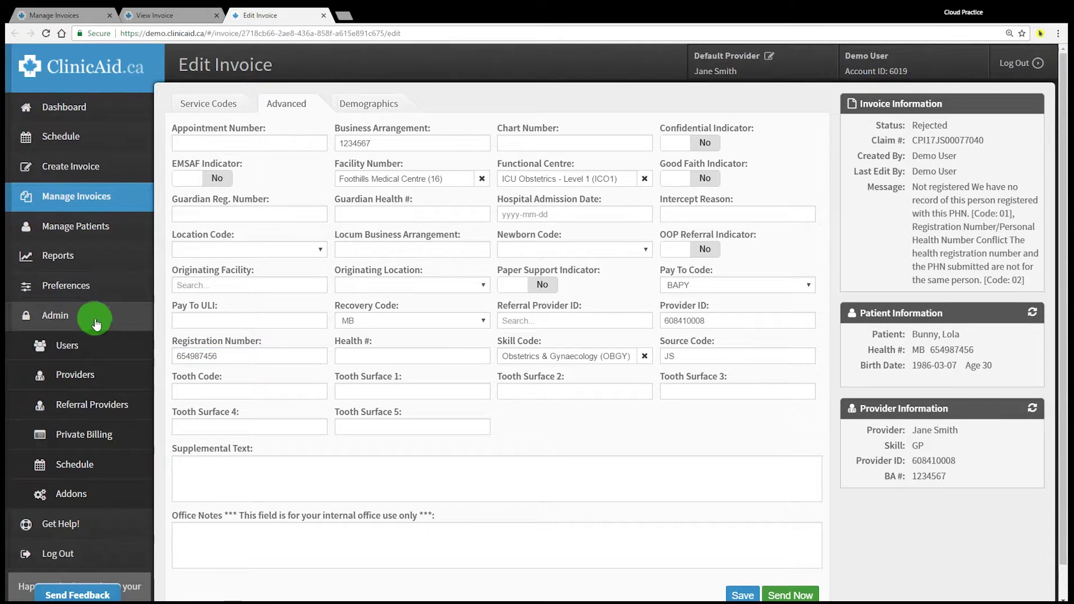
# - Open the provider's profile from Admin > Providers, cancel without changes, and close that tab
pyautogui.click(107, 386)
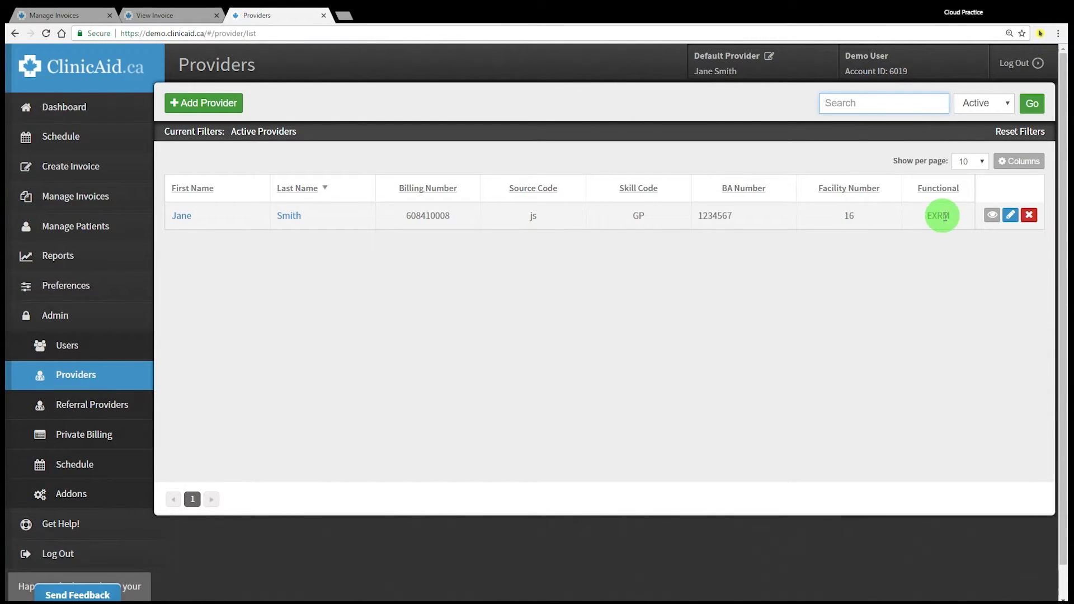
pyautogui.click(1010, 214)
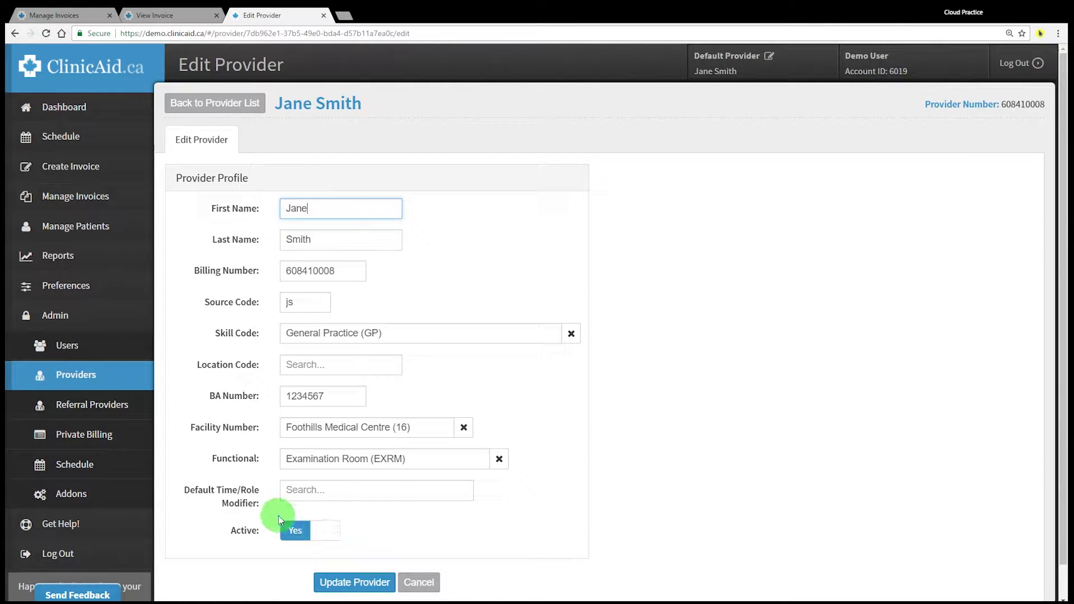
pyautogui.click(426, 585)
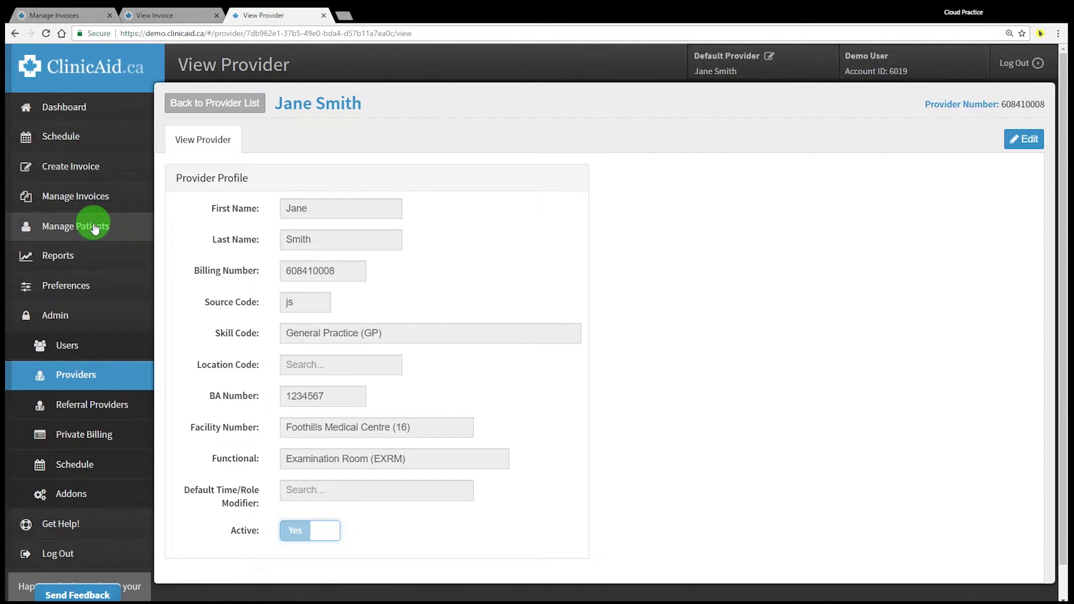
pyautogui.click(324, 15)
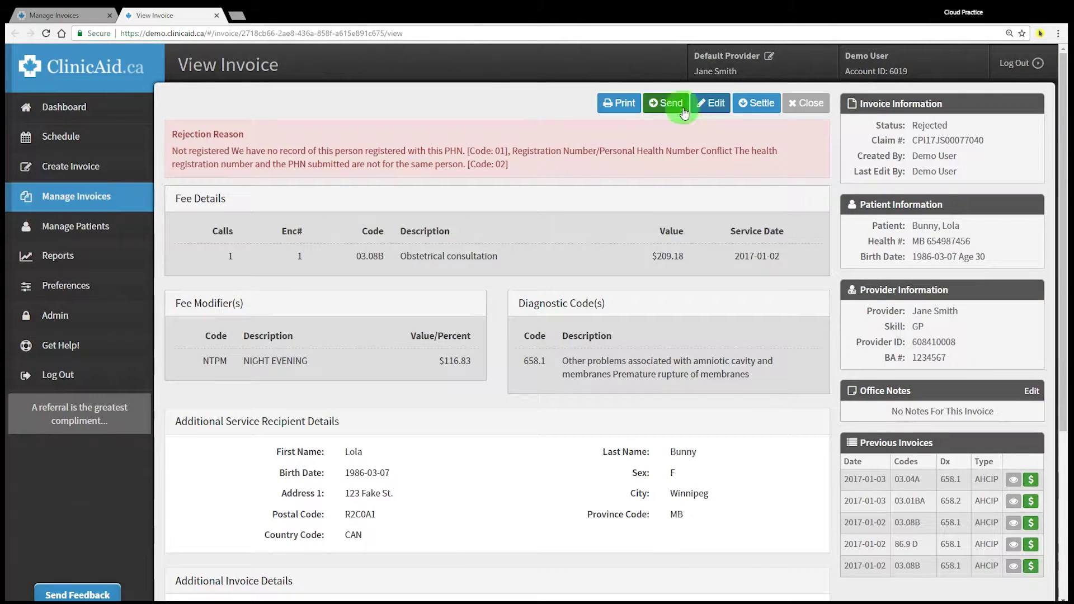
# - Reopen the 03.08B invoice's advanced fields and replace the Business Arrangement value with 12
pyautogui.click(711, 110)
pyautogui.click(275, 105)
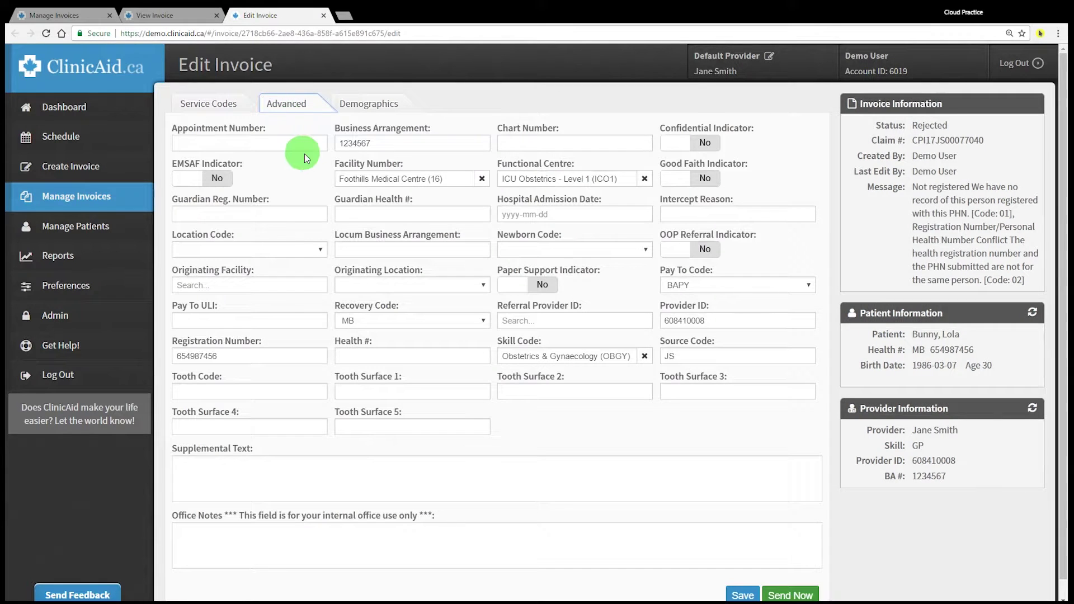
pyautogui.click(387, 143)
pyautogui.moveTo(386, 143); pyautogui.dragTo(338, 152)
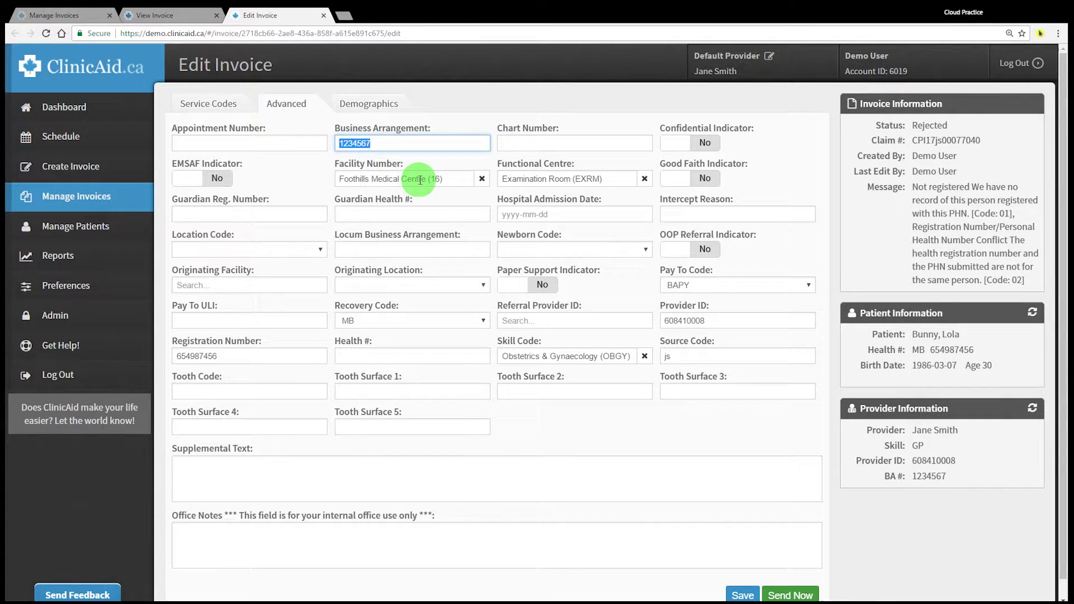
pyautogui.write('12')
# - Check the Provider ID against the provider summary, save the invoice and close the editor
pyautogui.doubleClick(726, 324)
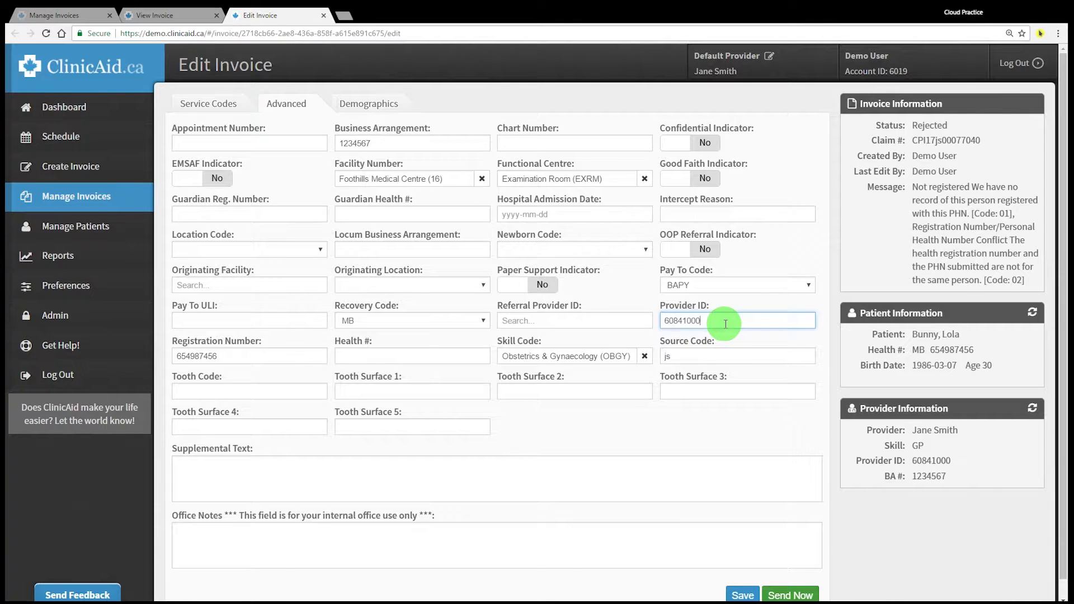
pyautogui.click(960, 462)
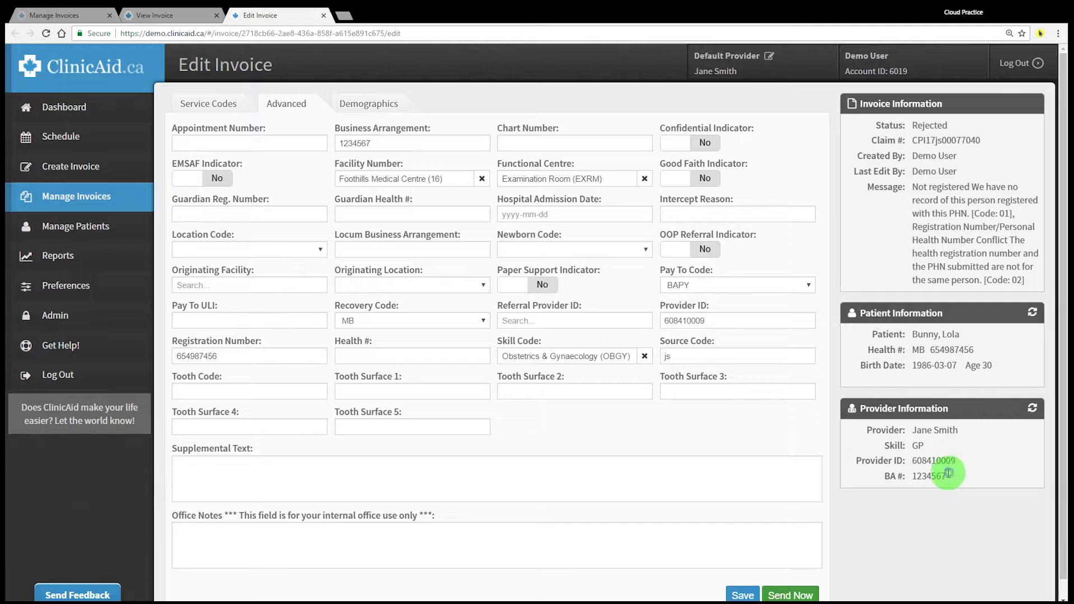
pyautogui.moveTo(949, 473); pyautogui.dragTo(908, 476)
pyautogui.click(725, 323)
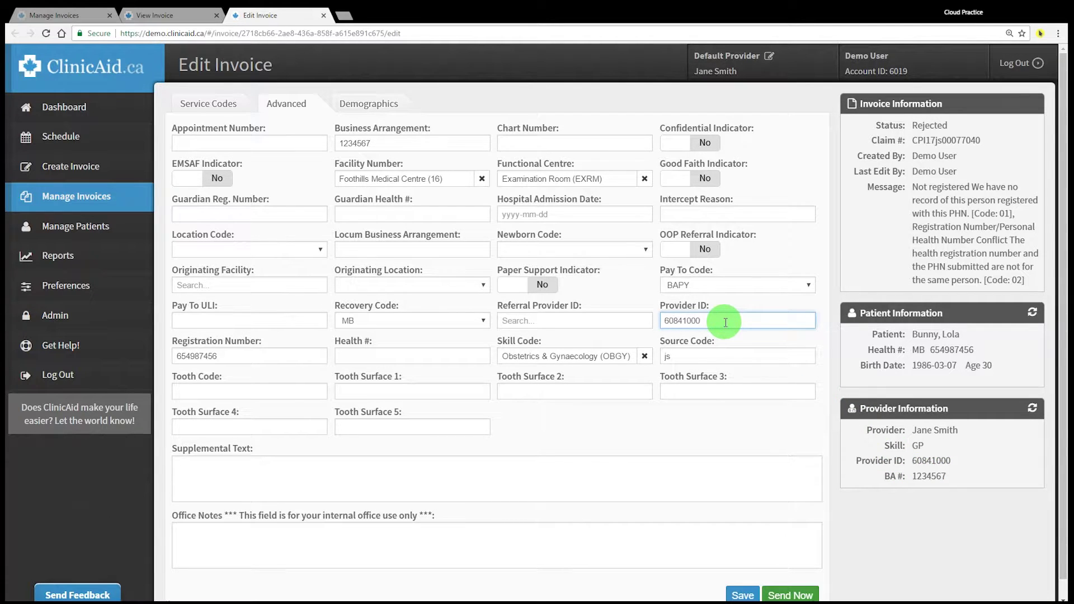
pyautogui.scroll(-1, 901, 406)
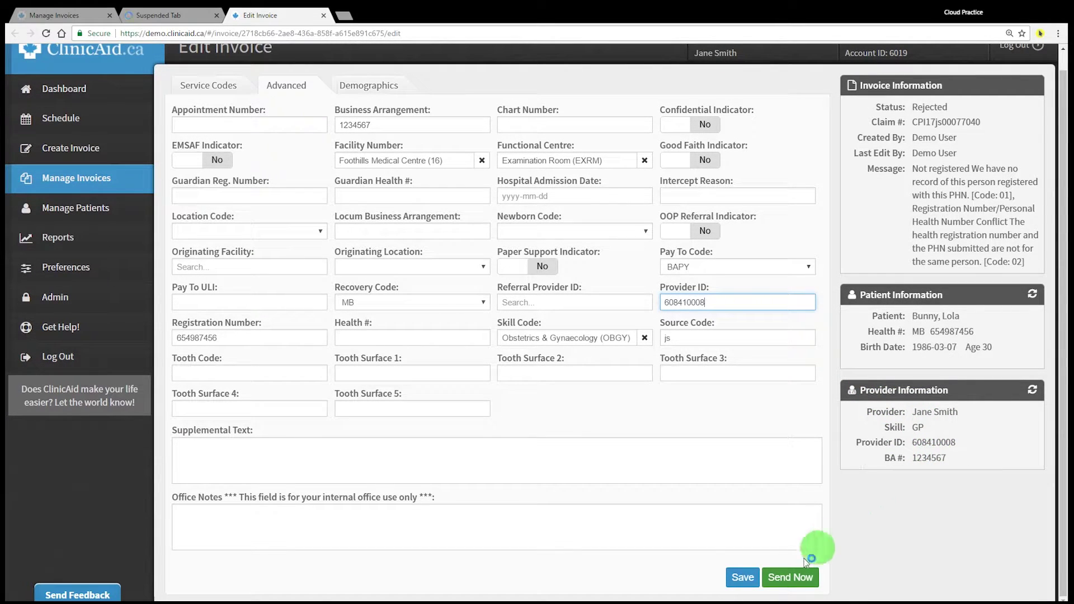
pyautogui.click(740, 578)
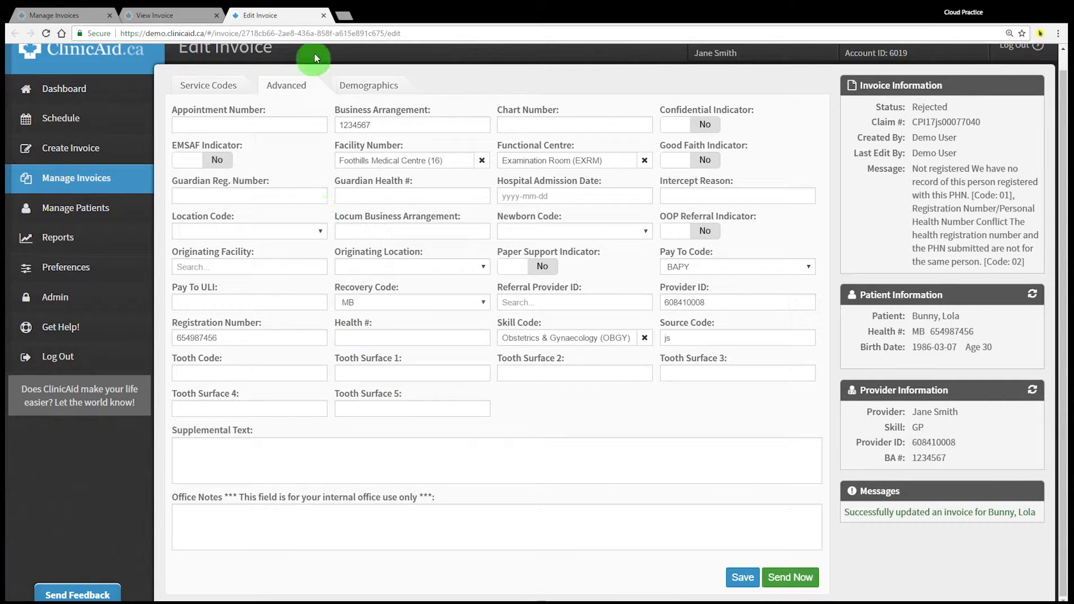
pyautogui.click(324, 15)
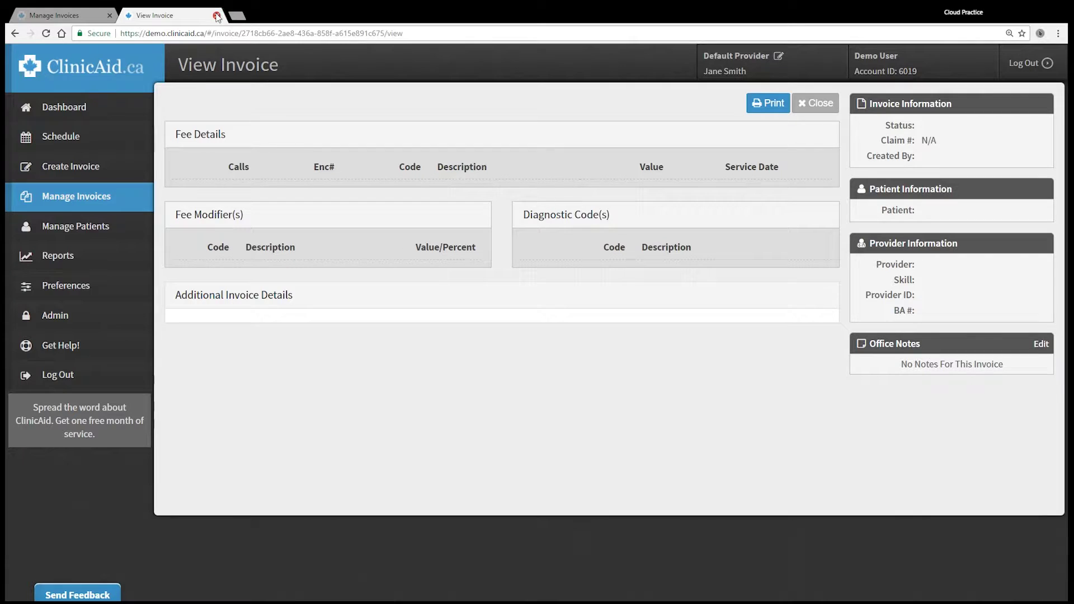
pyautogui.click(218, 16)
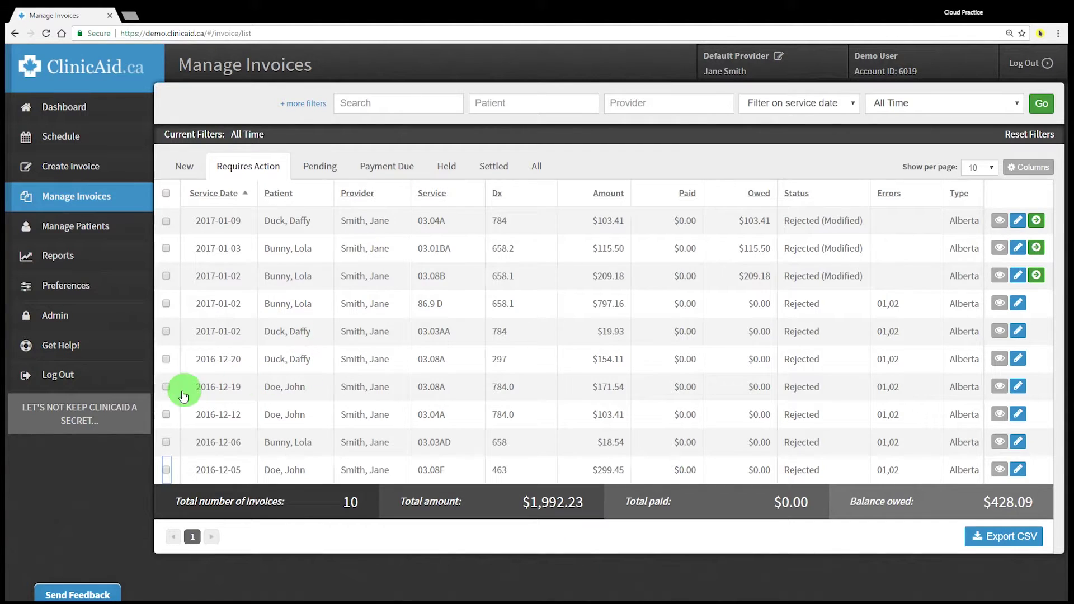
# - Select the 2016-12-19, 2016-12-12 and 2016-12-05 rejected invoices for Mass Edit
pyautogui.click(166, 386)
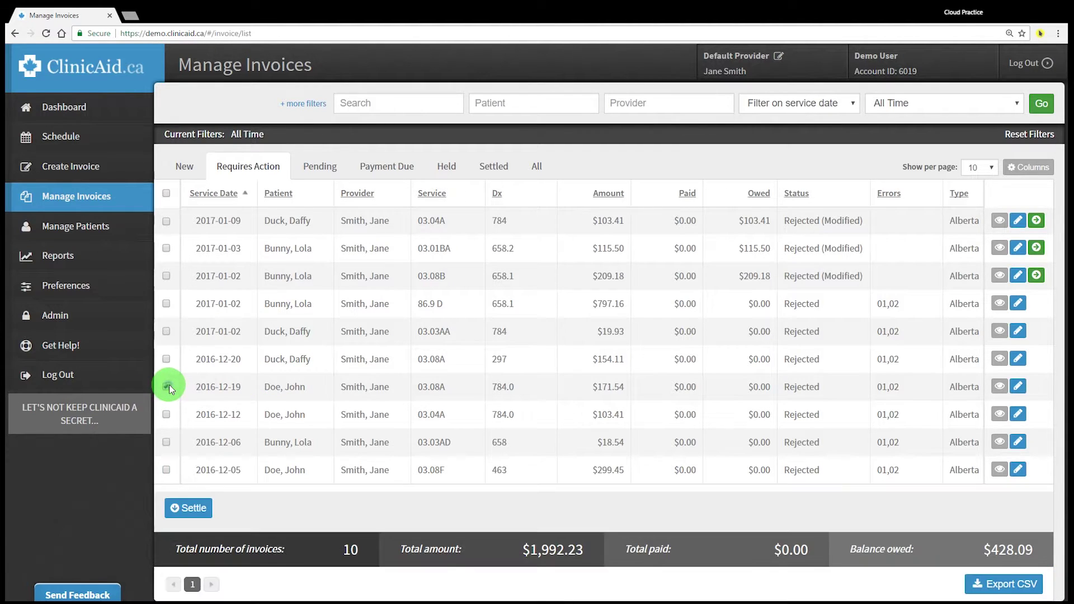
pyautogui.click(167, 414)
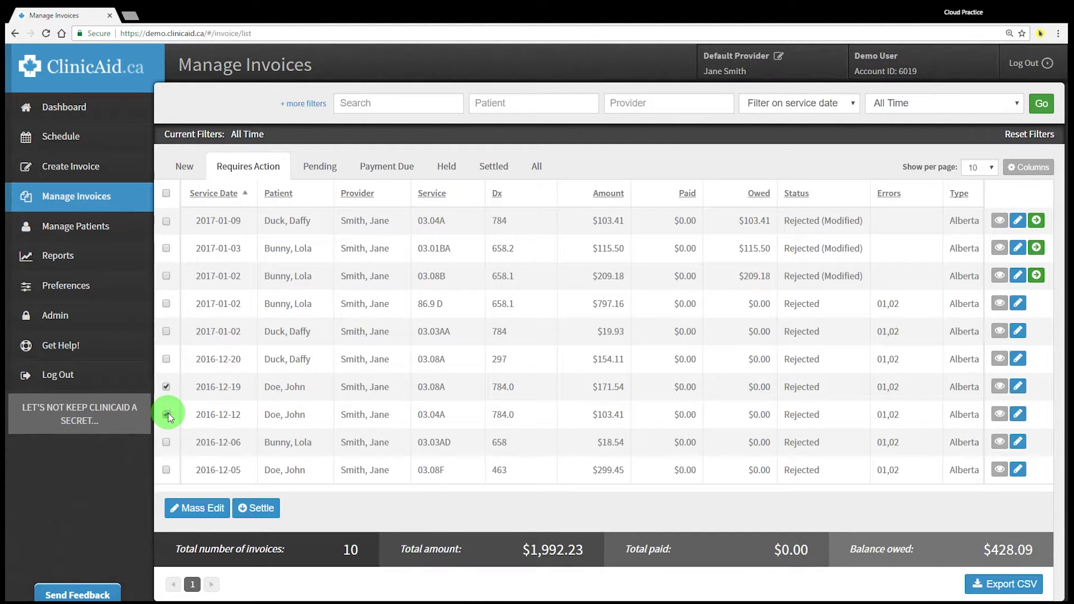
pyautogui.click(166, 468)
pyautogui.click(202, 508)
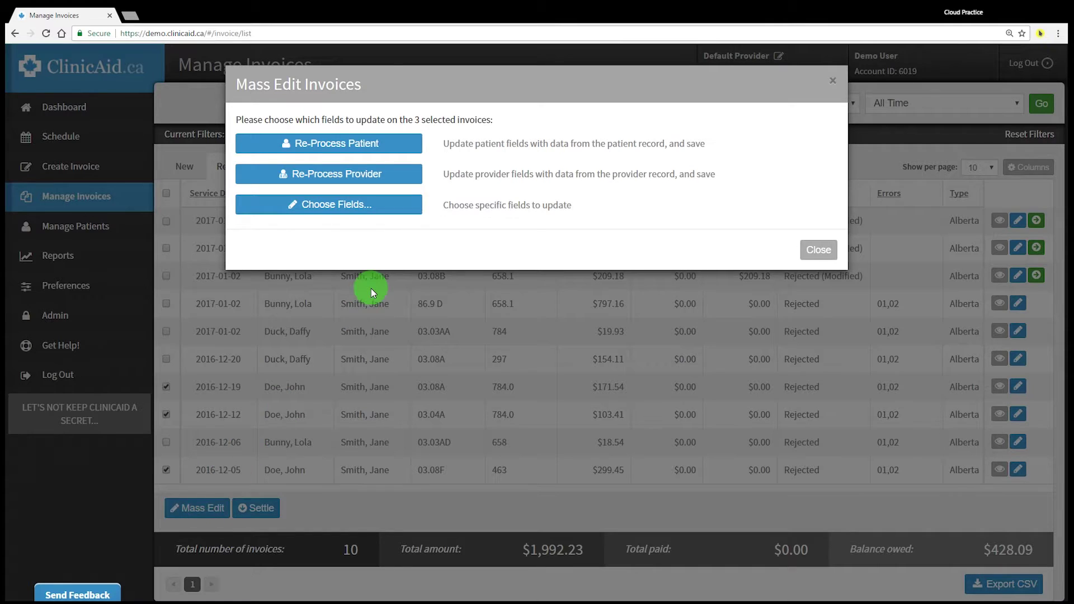
# - Re-process patient and provider details and send the three updated invoices
pyautogui.click(401, 146)
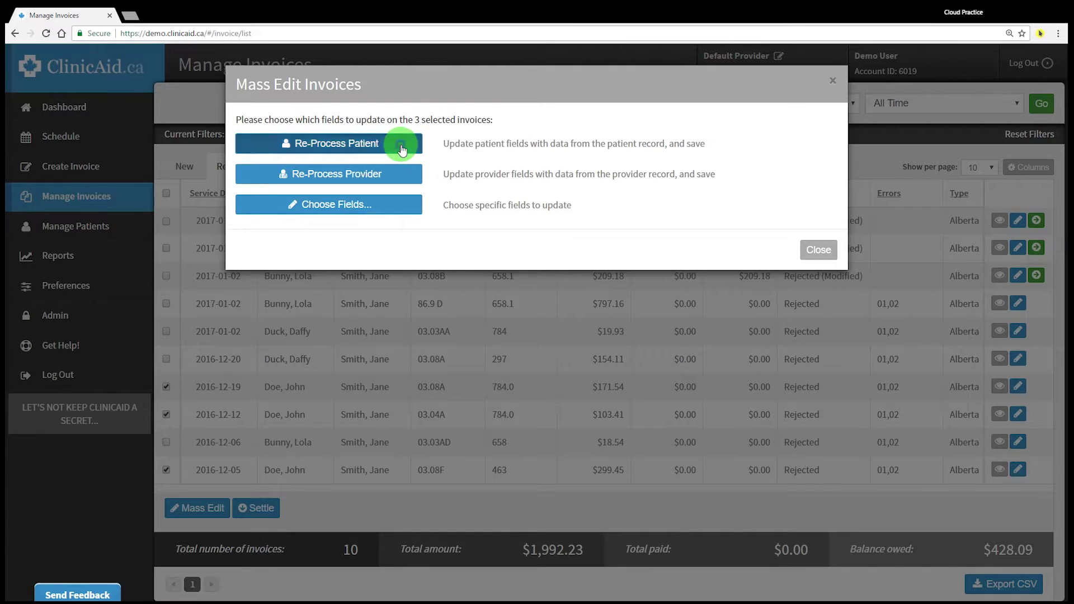
pyautogui.click(393, 183)
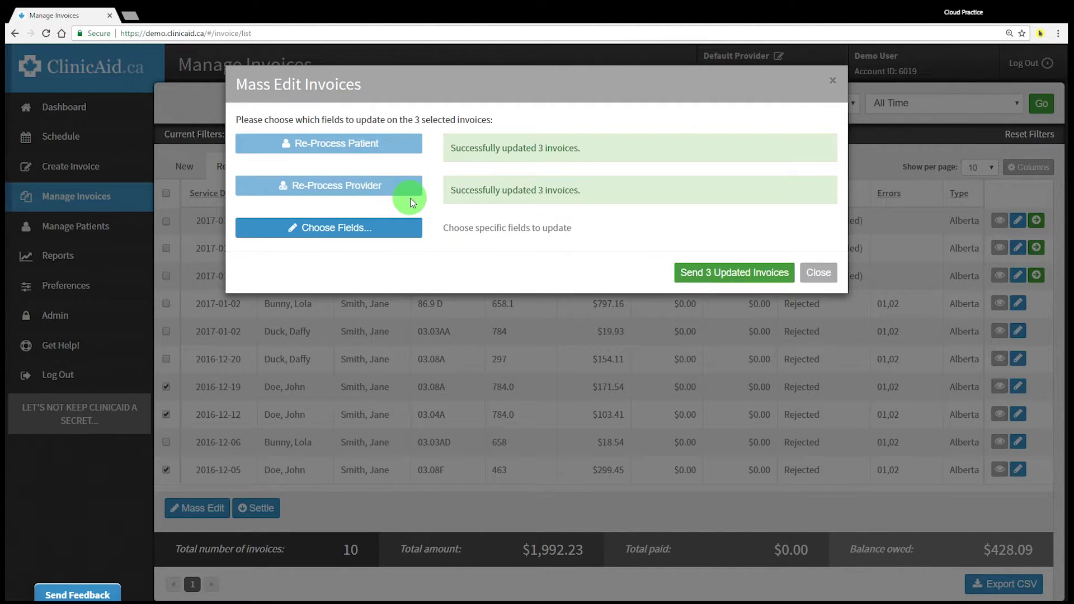
pyautogui.click(390, 234)
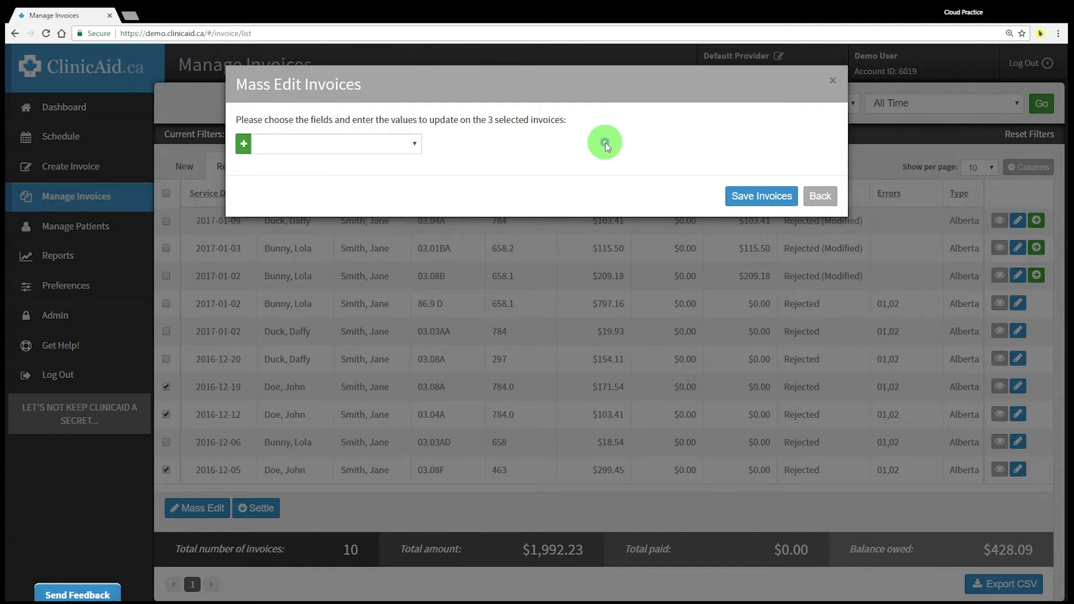
pyautogui.click(815, 197)
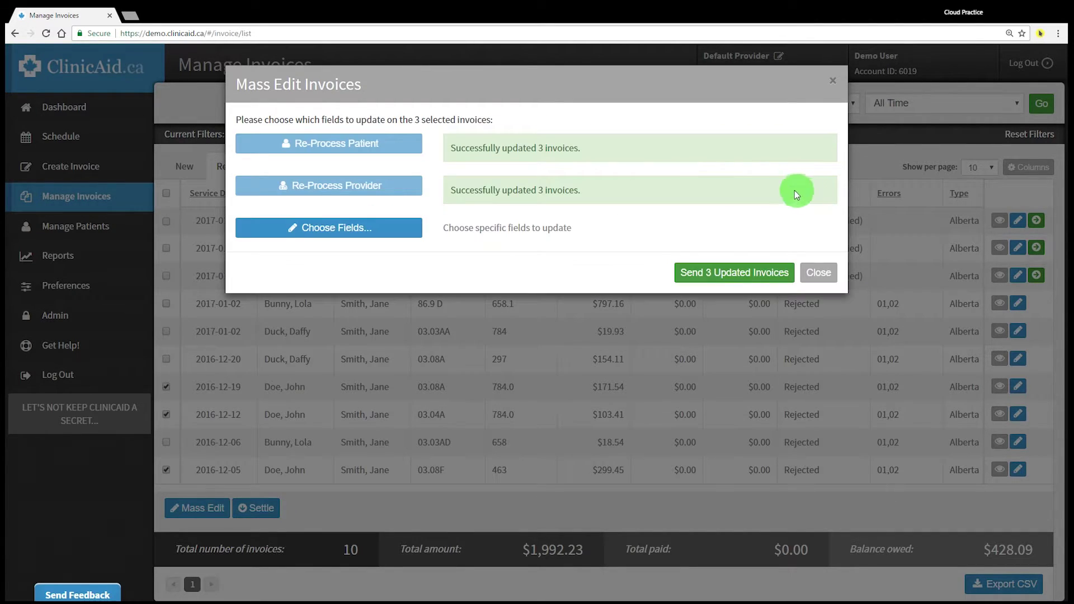
pyautogui.click(721, 274)
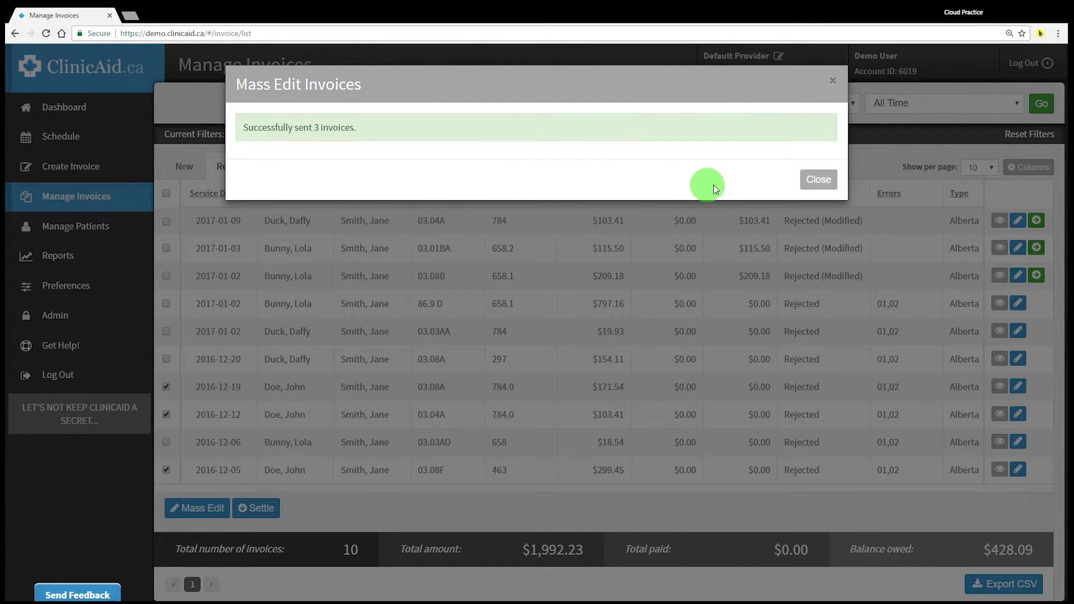
pyautogui.click(814, 179)
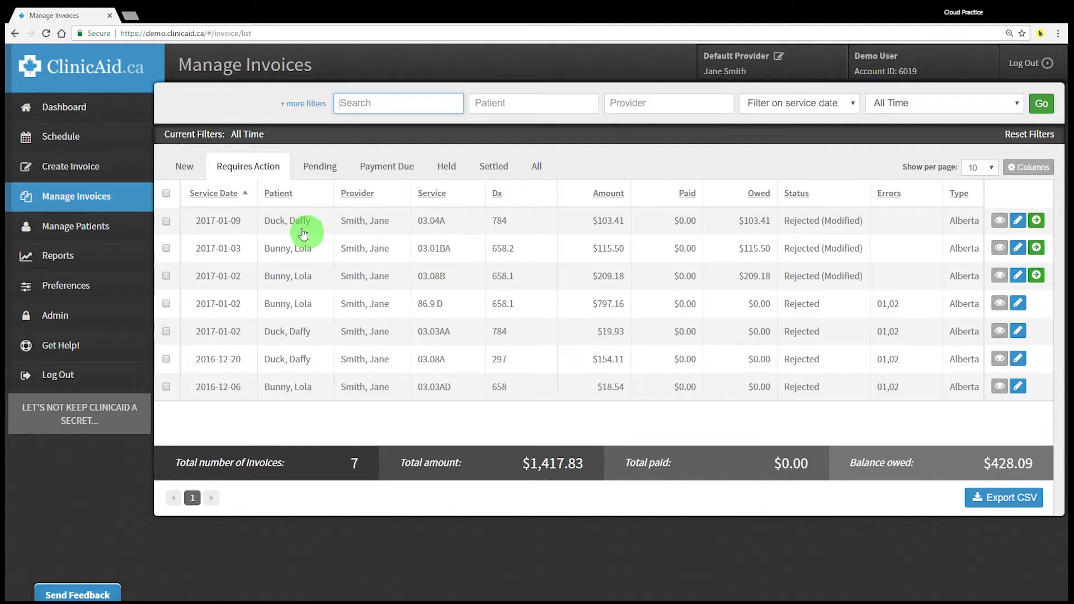
# - Delete both invoices in the New list
pyautogui.click(186, 168)
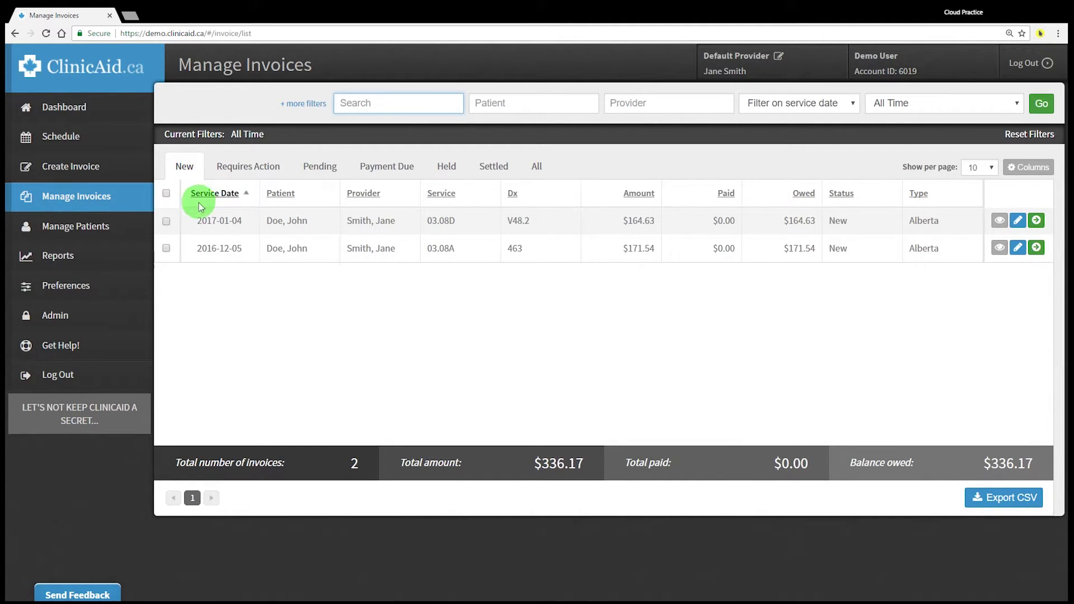
pyautogui.click(166, 194)
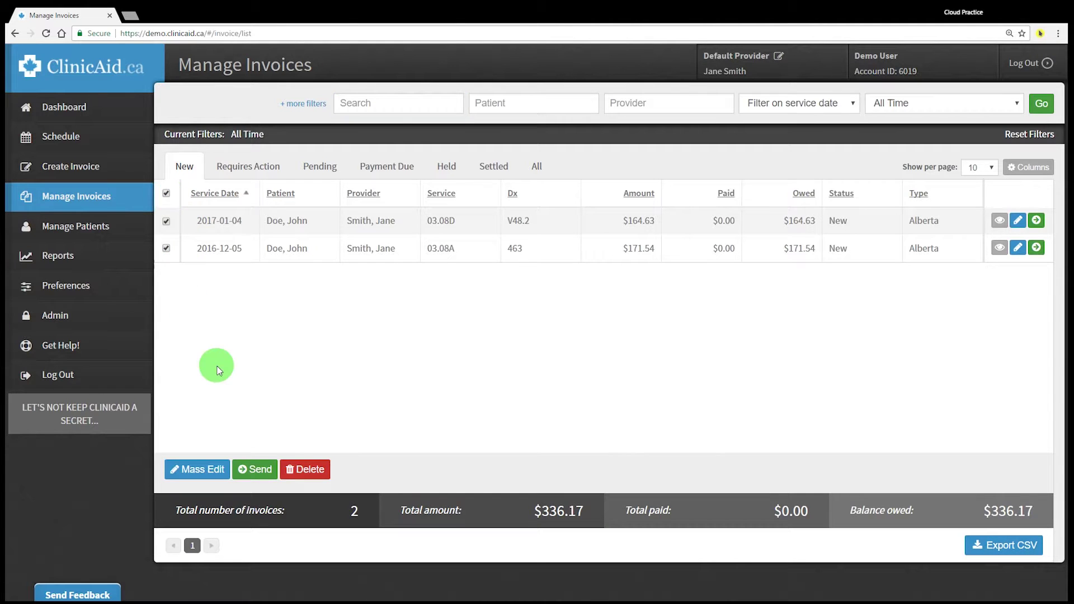
pyautogui.click(307, 470)
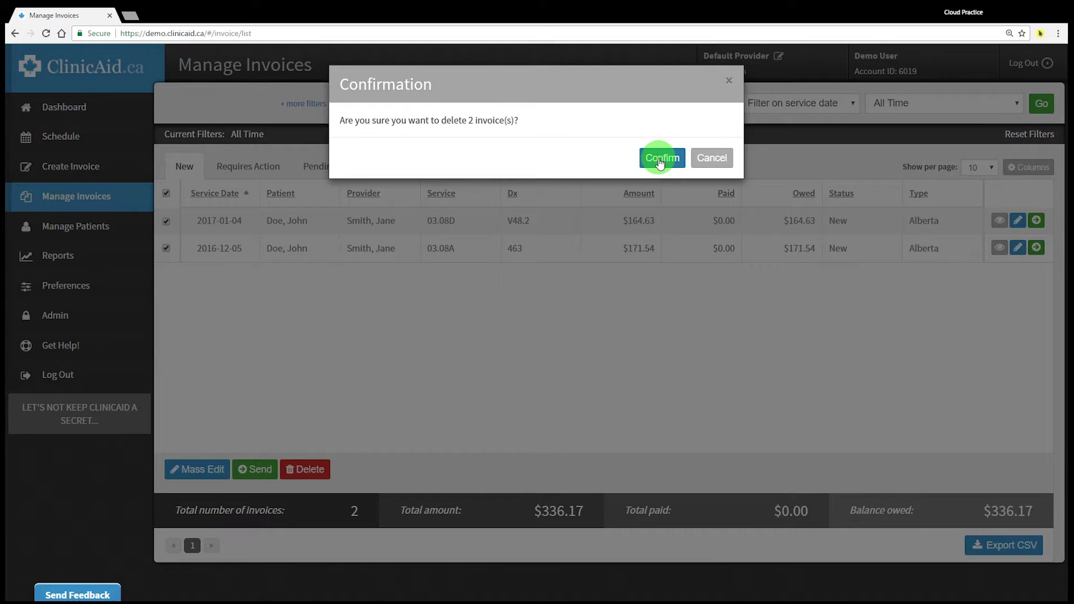
pyautogui.click(660, 159)
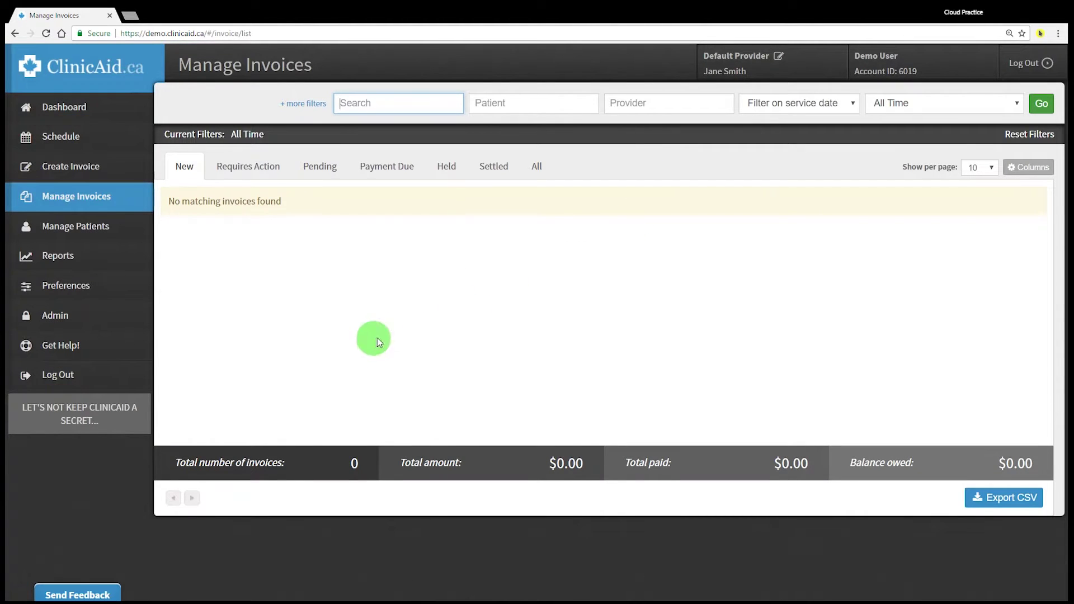
# - Browse the Held and Settled invoice lists, then show all invoices
pyautogui.click(448, 168)
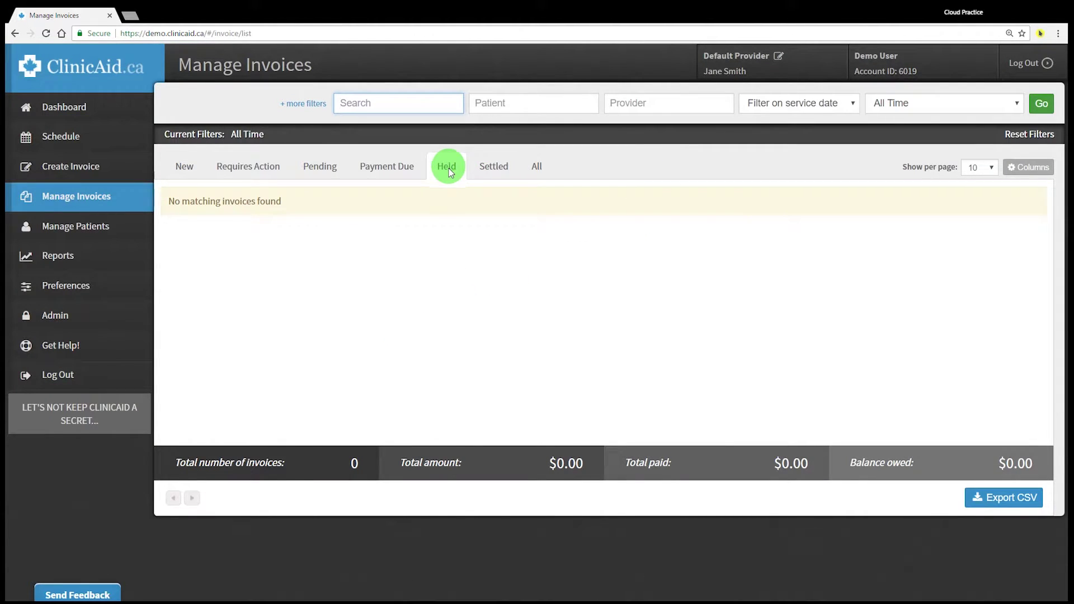
pyautogui.click(494, 164)
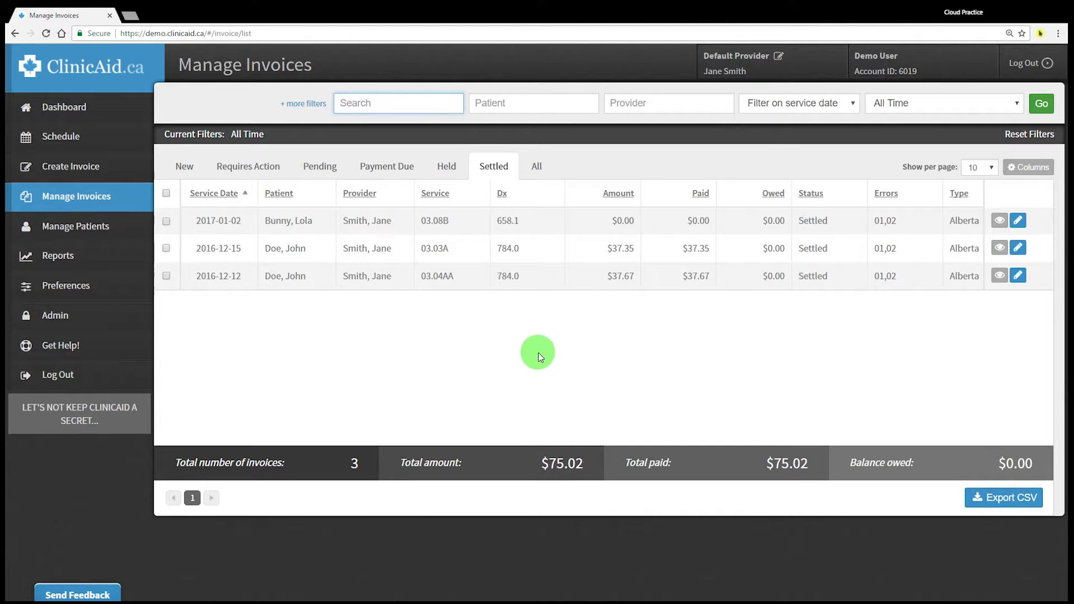
pyautogui.click(535, 166)
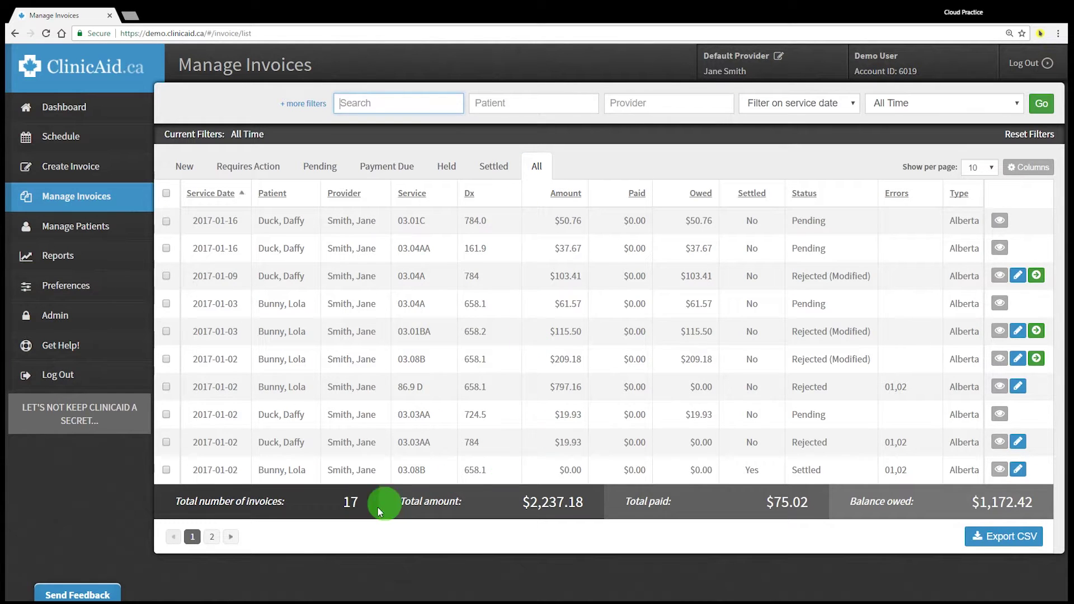
# - Filter the invoices to one patient's services over the Last 30 Days
pyautogui.click(212, 540)
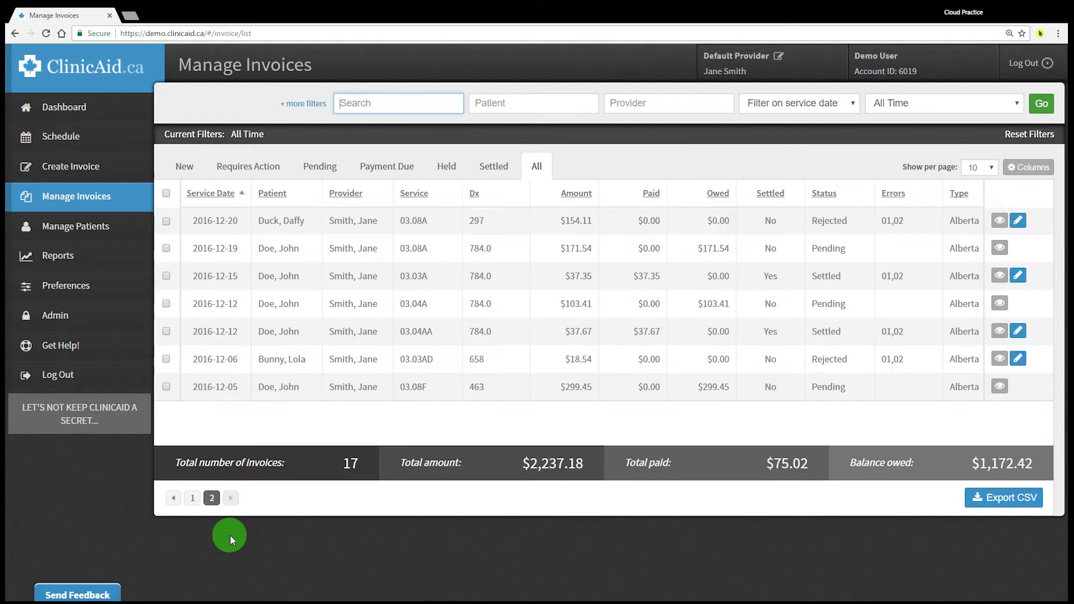
pyautogui.click(191, 502)
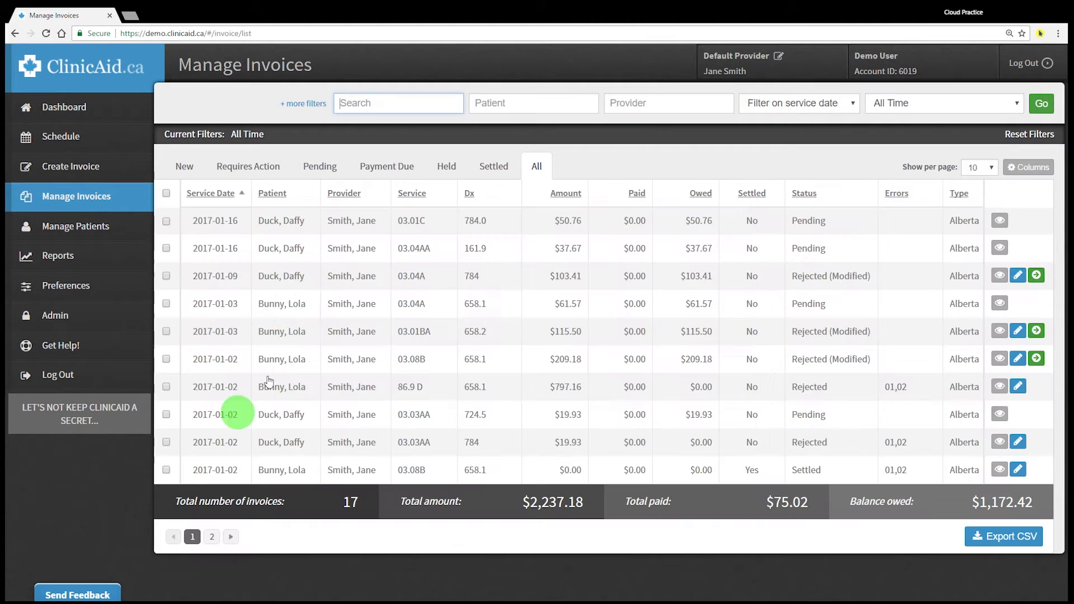
pyautogui.click(785, 108)
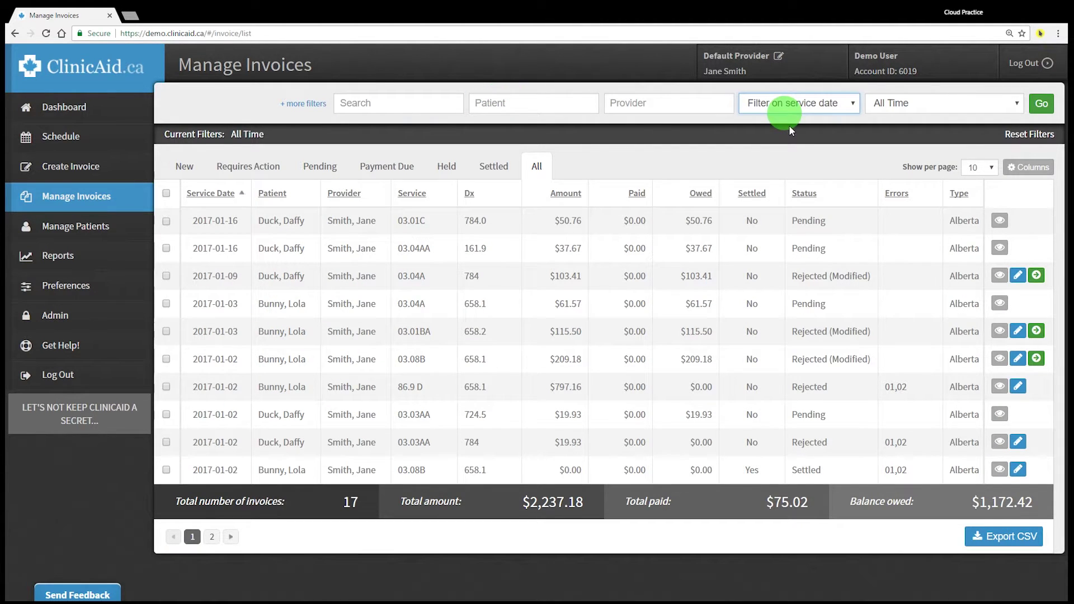
pyautogui.click(557, 104)
pyautogui.write('lol')
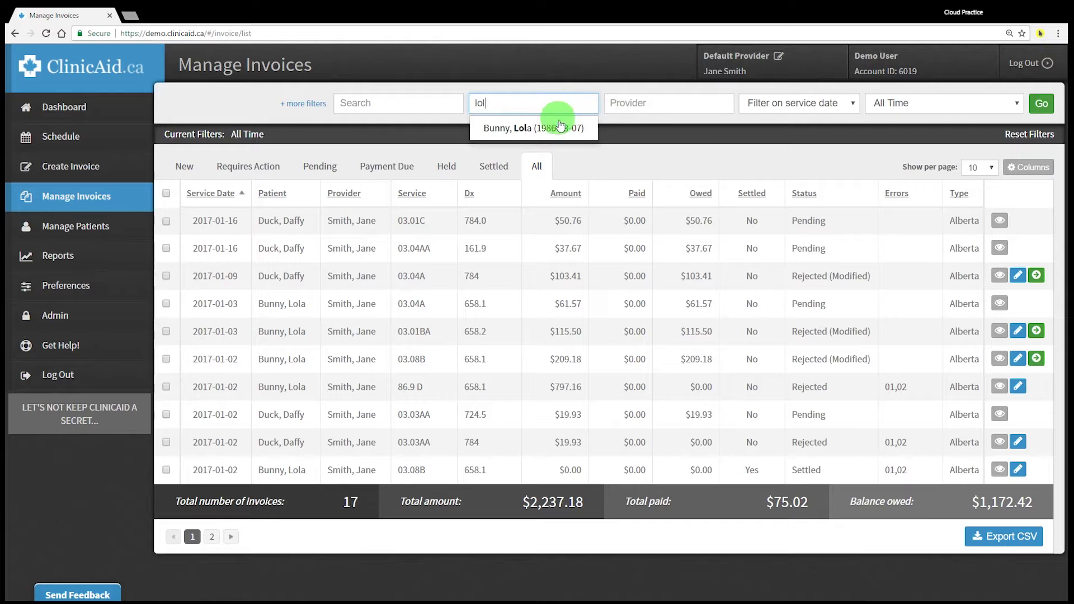
pyautogui.click(554, 128)
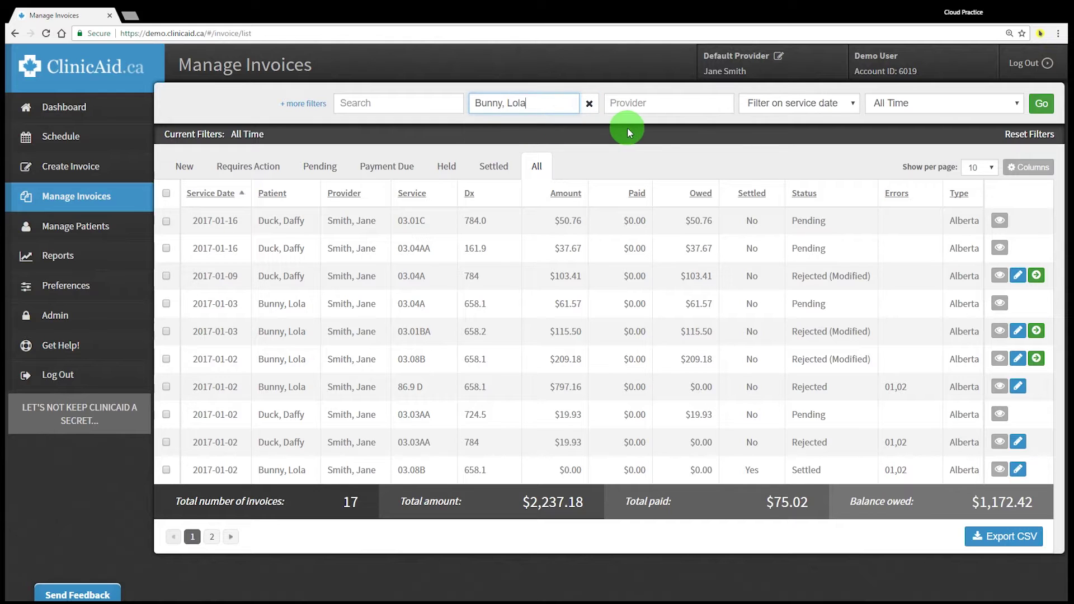
pyautogui.click(915, 101)
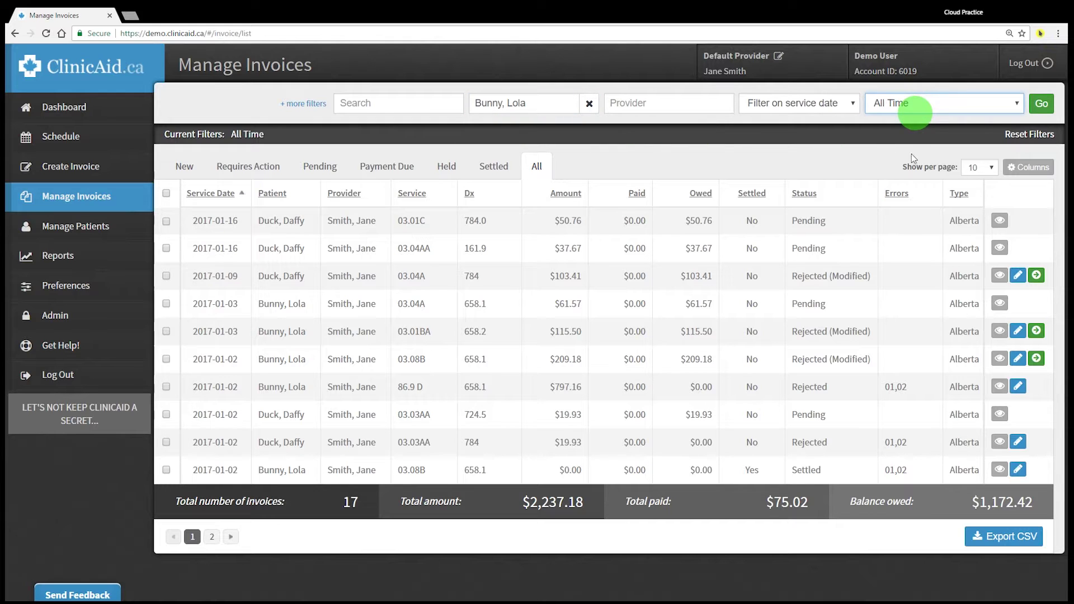
pyautogui.click(903, 186)
pyautogui.click(1041, 104)
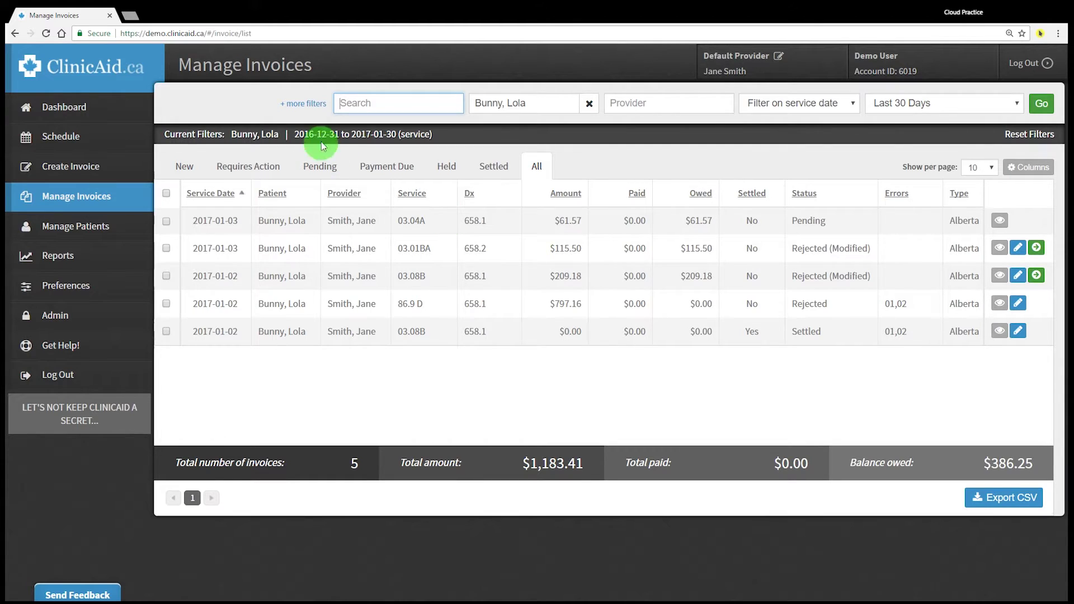
# - Try a Settled status filter, then reset the status filter to All Statuses
pyautogui.click(303, 104)
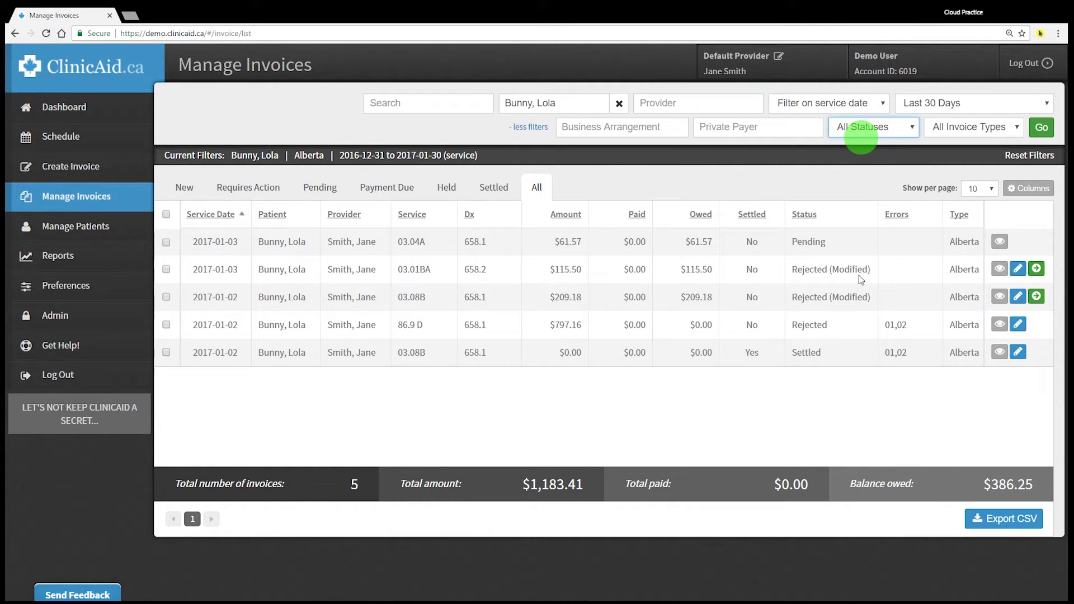
pyautogui.click(857, 329)
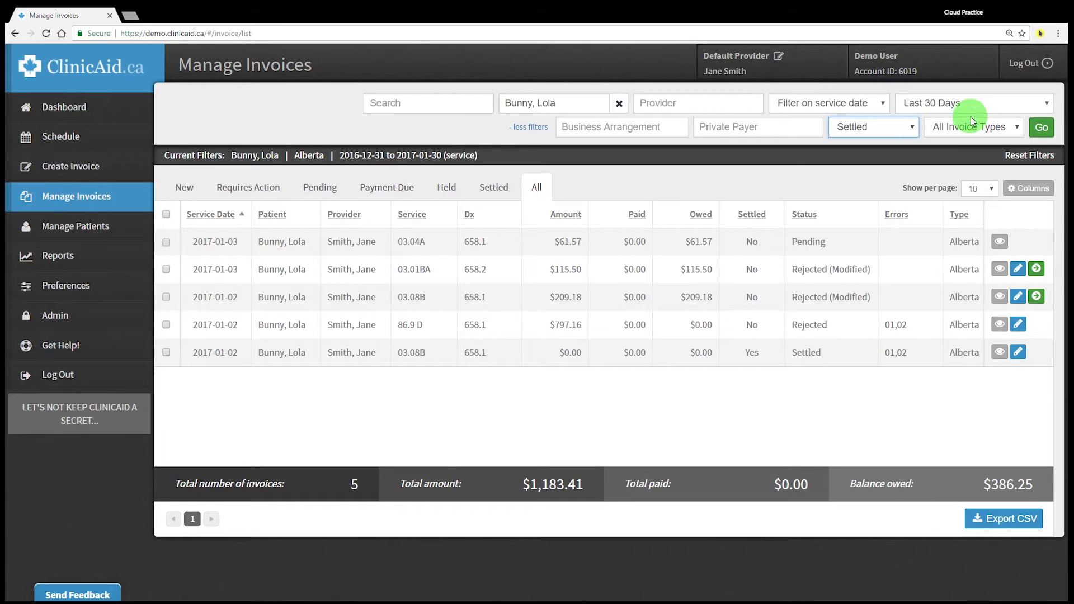
pyautogui.click(1031, 134)
pyautogui.click(1045, 129)
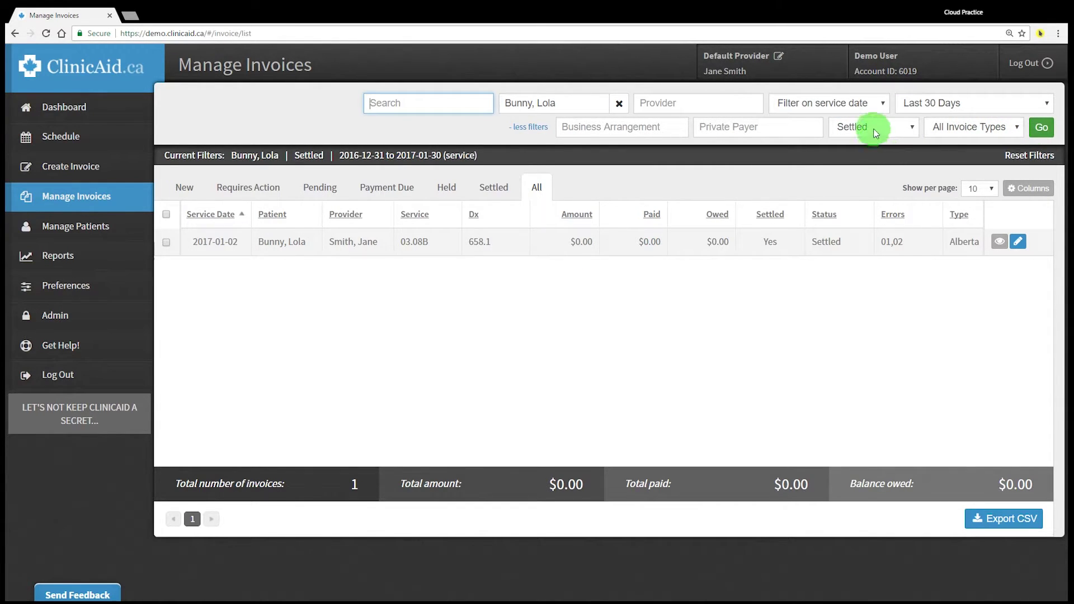
pyautogui.click(876, 131)
pyautogui.click(870, 141)
pyautogui.click(1042, 129)
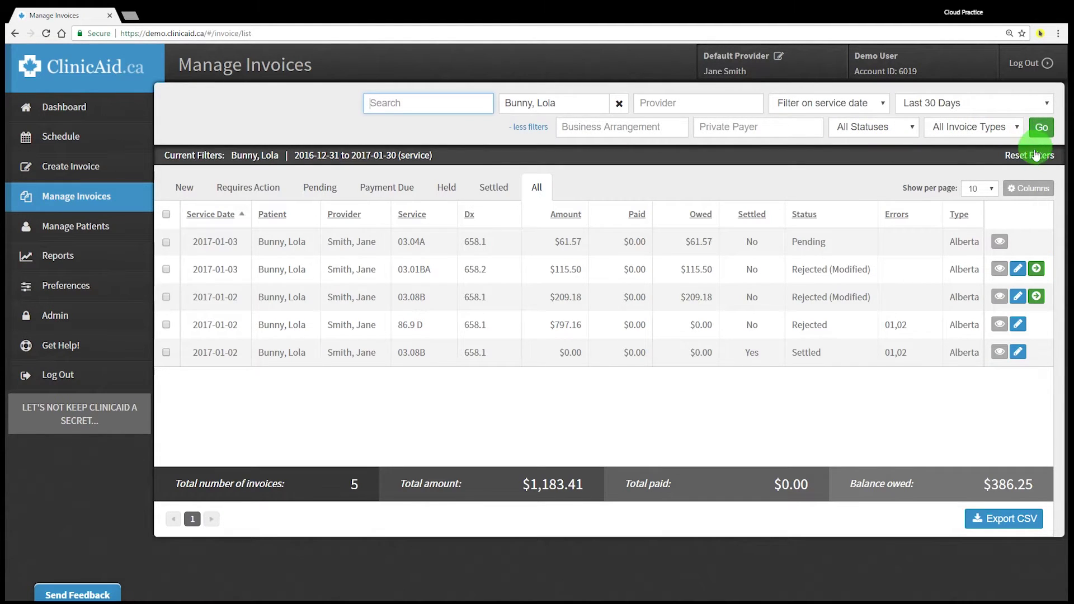
# - Show Claim Number and Chart Number columns after Provider and hide the Errors column
pyautogui.click(1018, 192)
pyautogui.click(1017, 193)
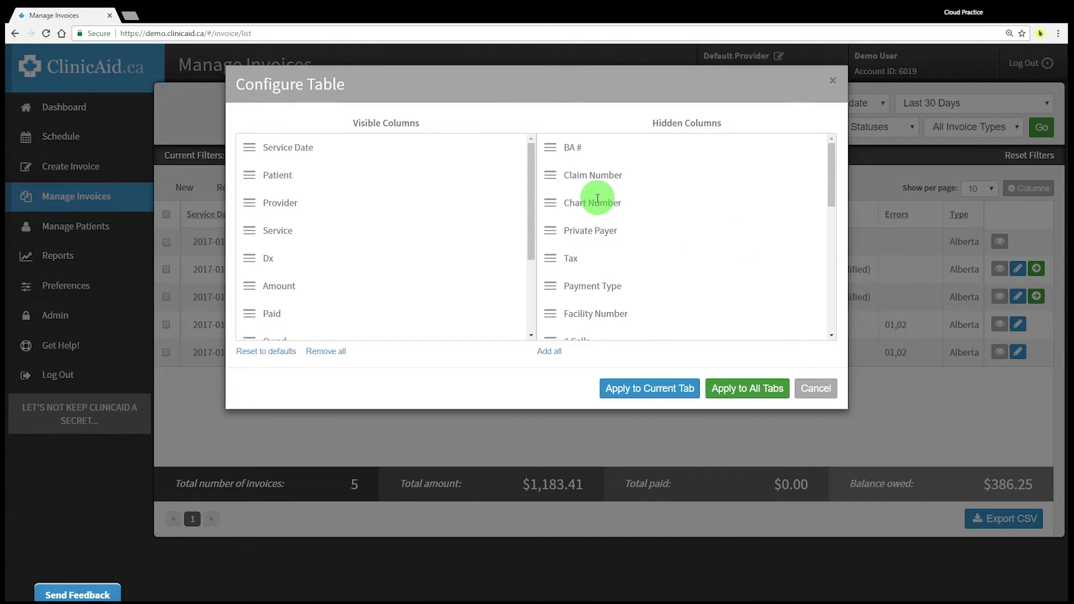
pyautogui.moveTo(552, 175); pyautogui.dragTo(263, 242)
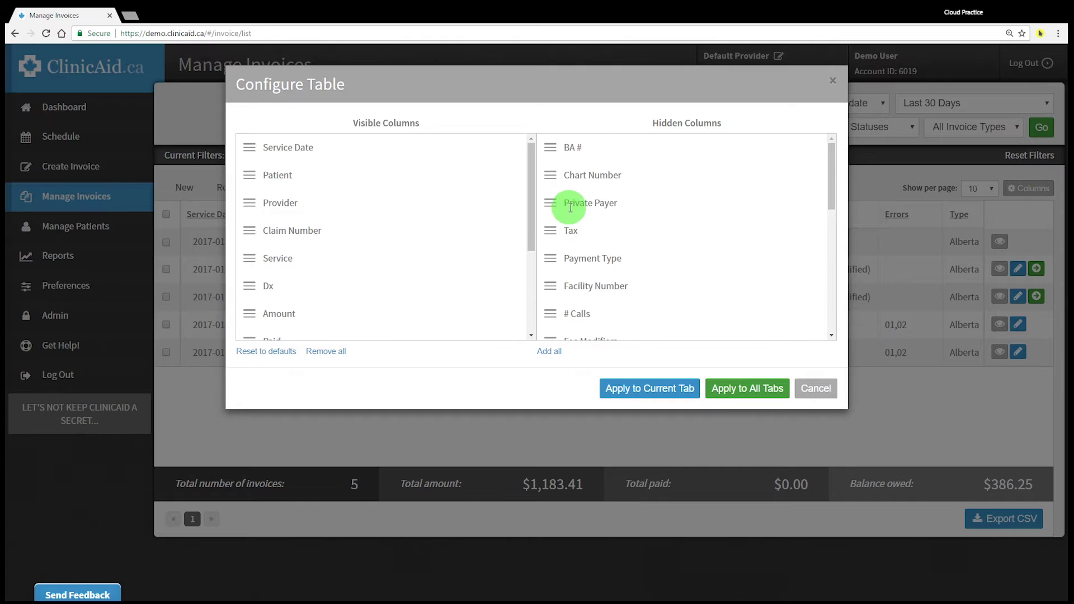
pyautogui.moveTo(550, 174); pyautogui.dragTo(254, 258)
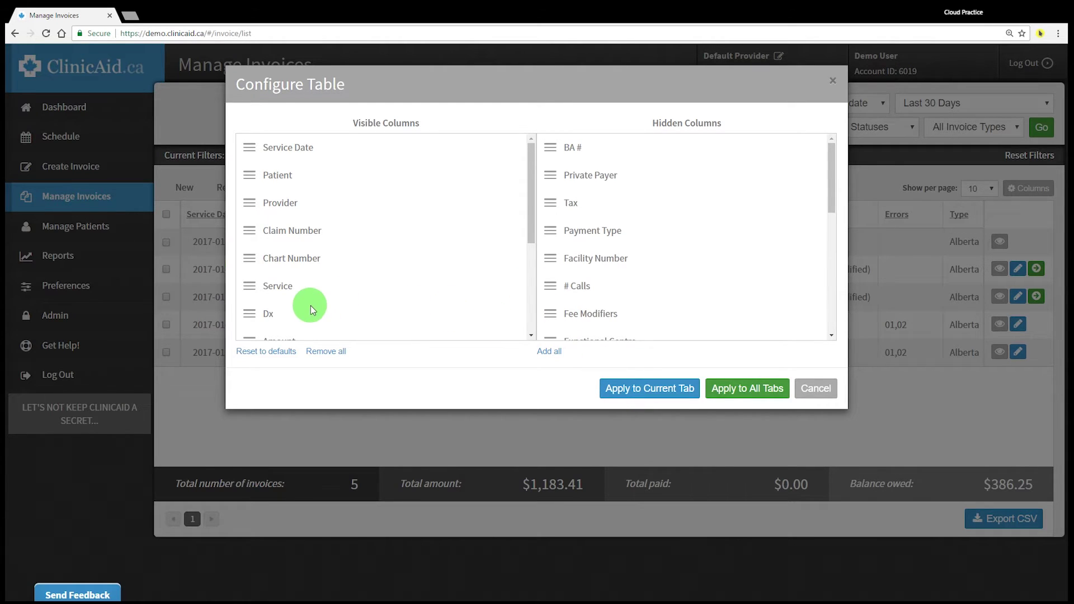
pyautogui.scroll(-2, 310, 305)
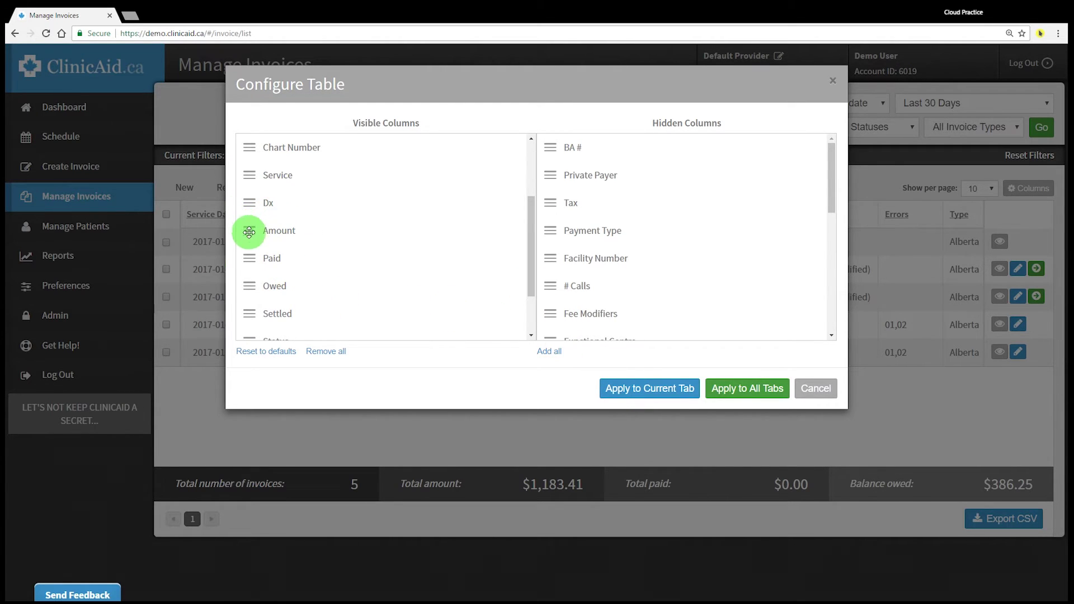
pyautogui.scroll(-1, 250, 247)
pyautogui.scroll(-1, 250, 271)
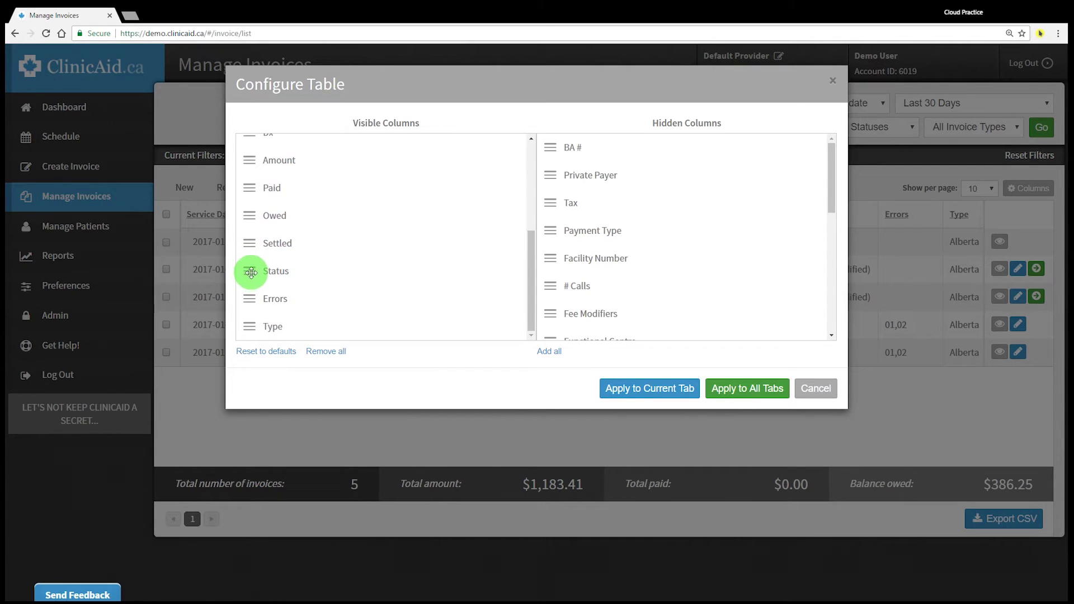
pyautogui.moveTo(250, 297); pyautogui.dragTo(568, 306)
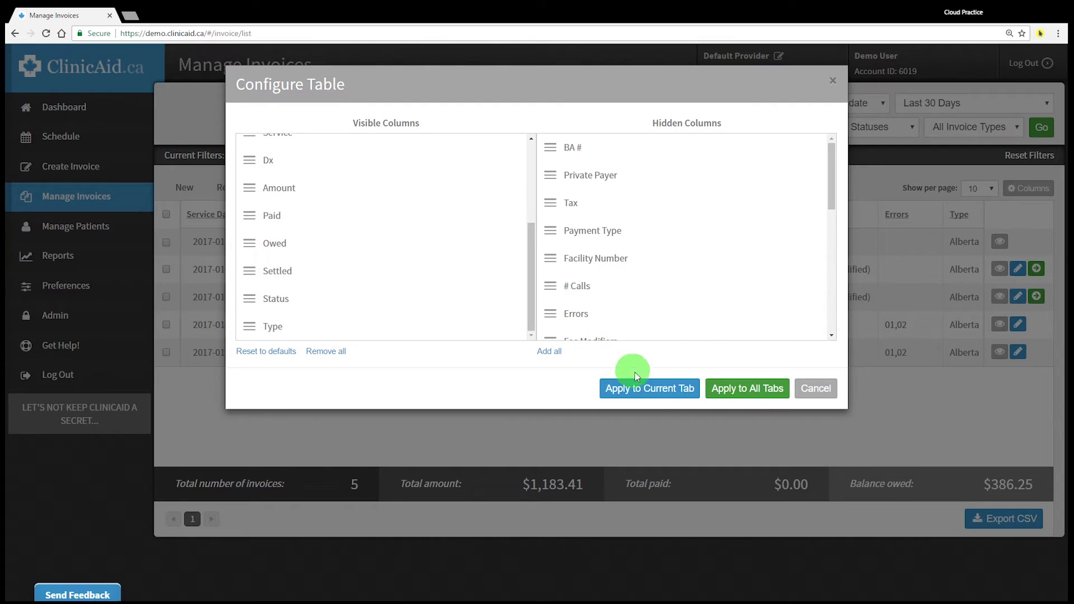
pyautogui.click(657, 395)
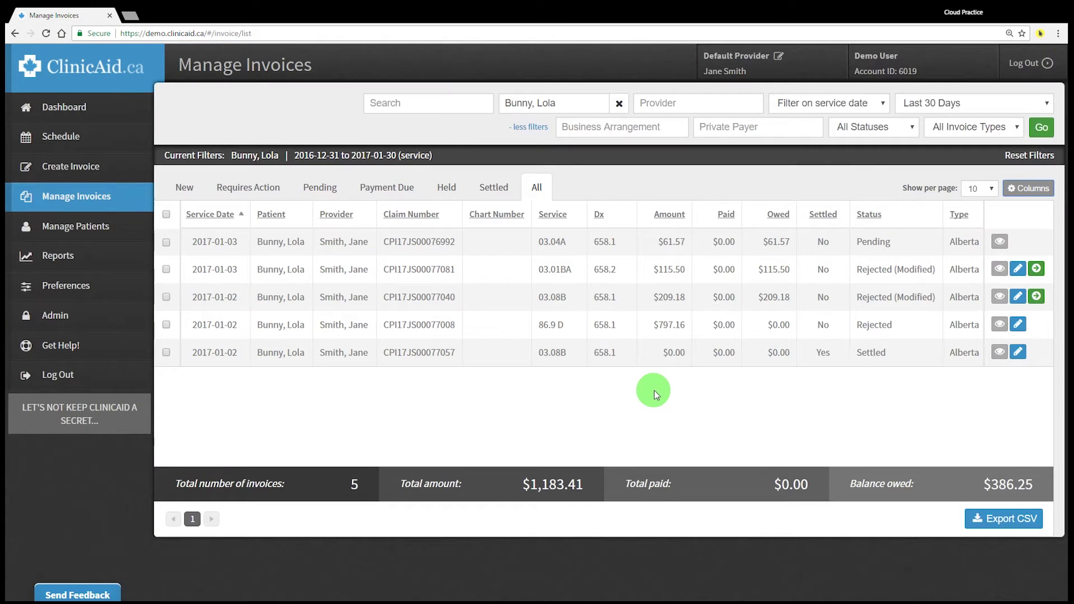
# - Sort by Chart Number, then reset the table to its default columns
pyautogui.click(469, 214)
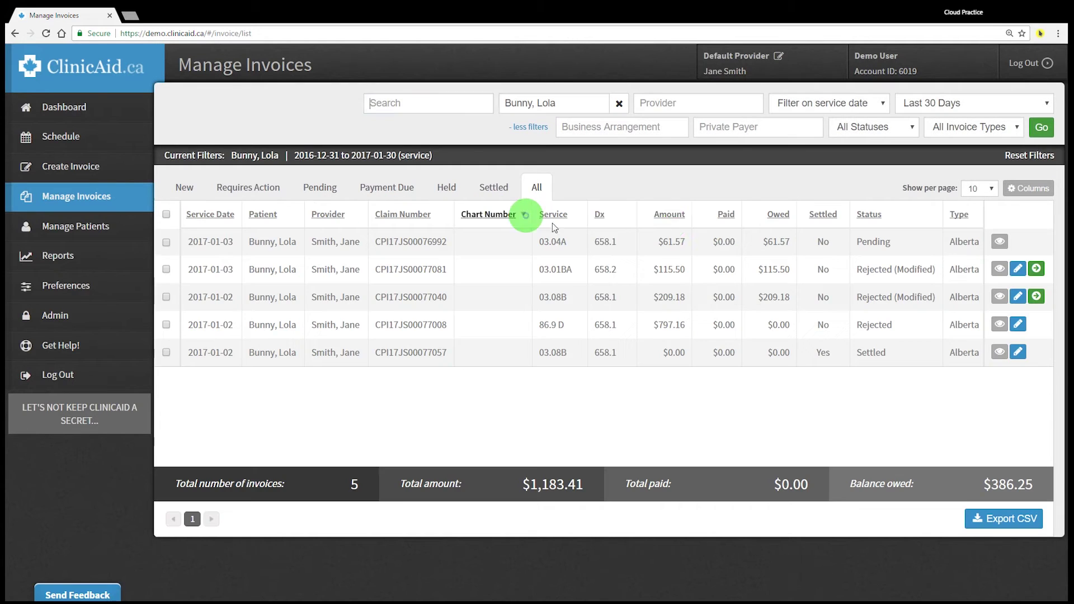
pyautogui.click(1028, 190)
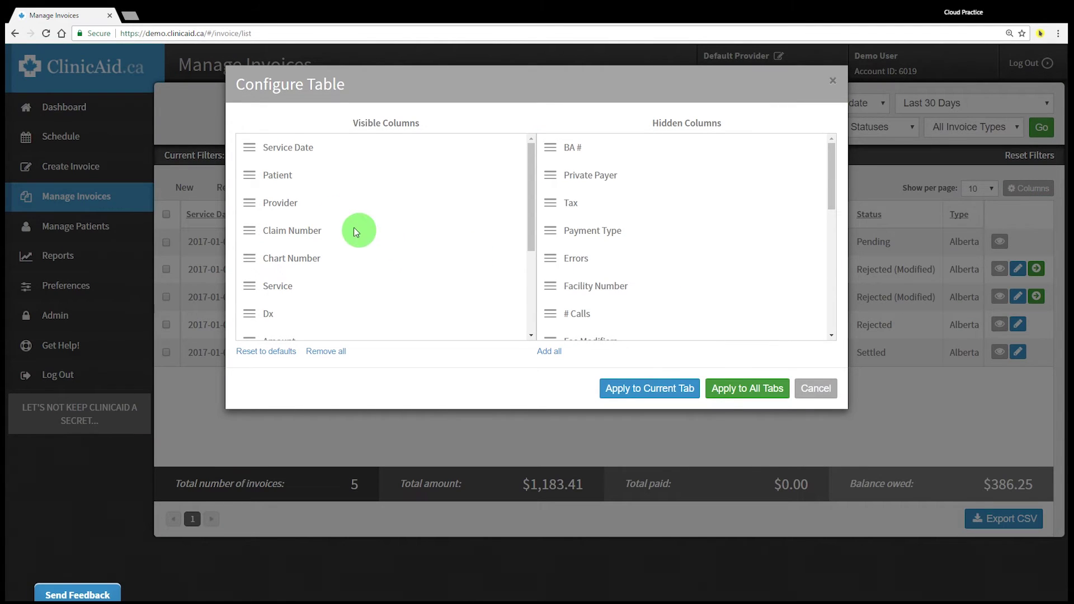
pyautogui.click(316, 352)
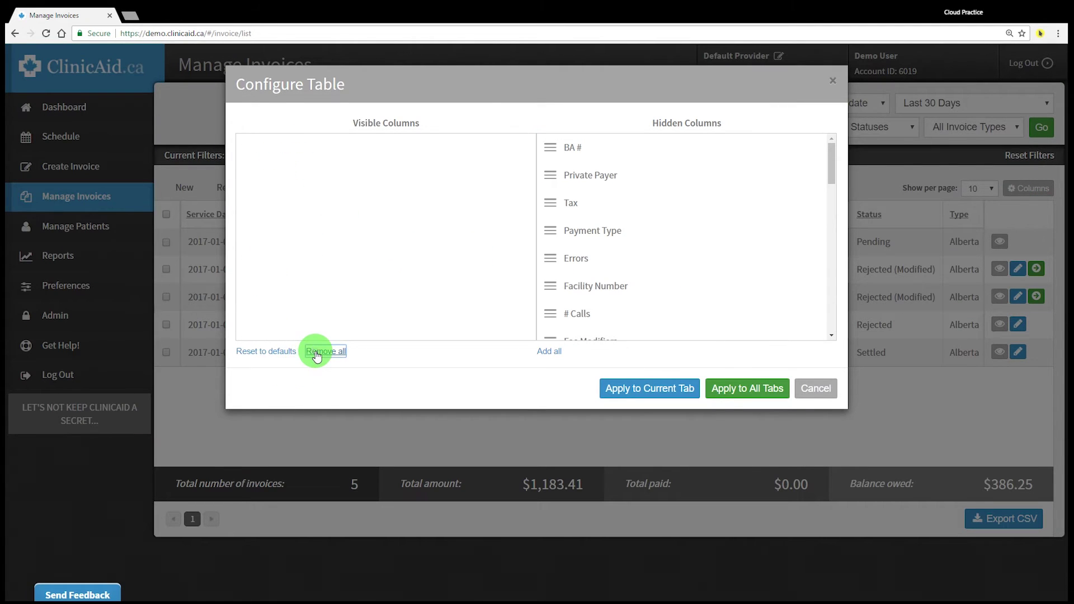
pyautogui.click(546, 352)
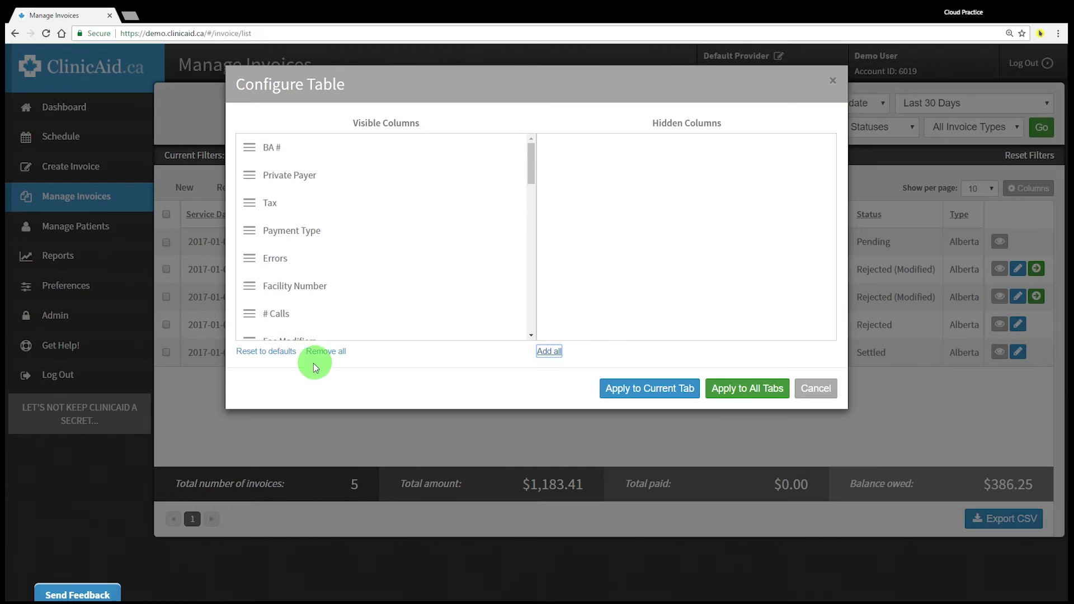
pyautogui.click(264, 352)
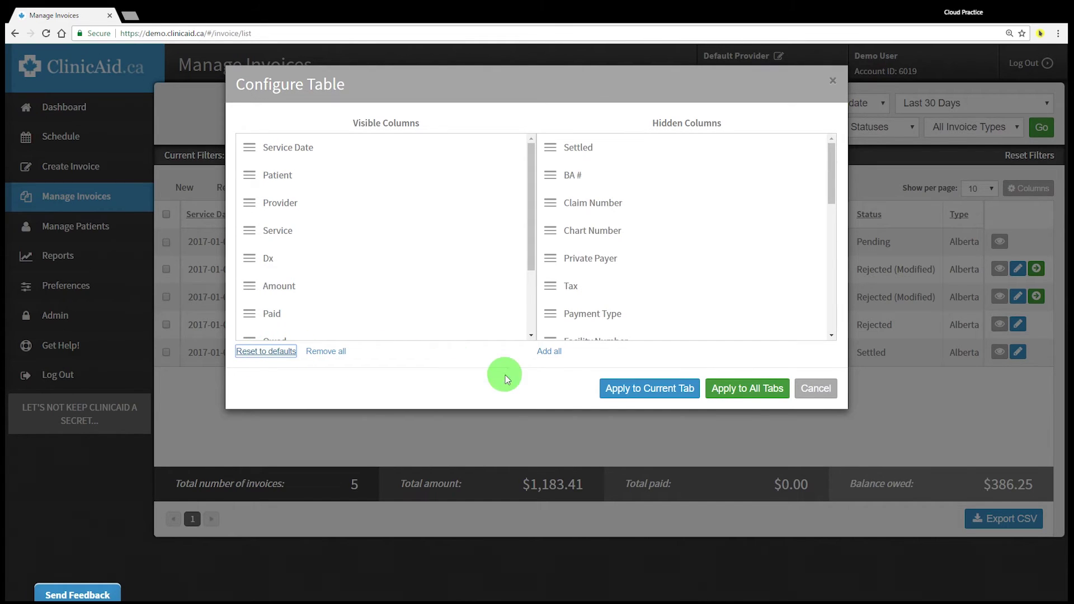
pyautogui.click(622, 388)
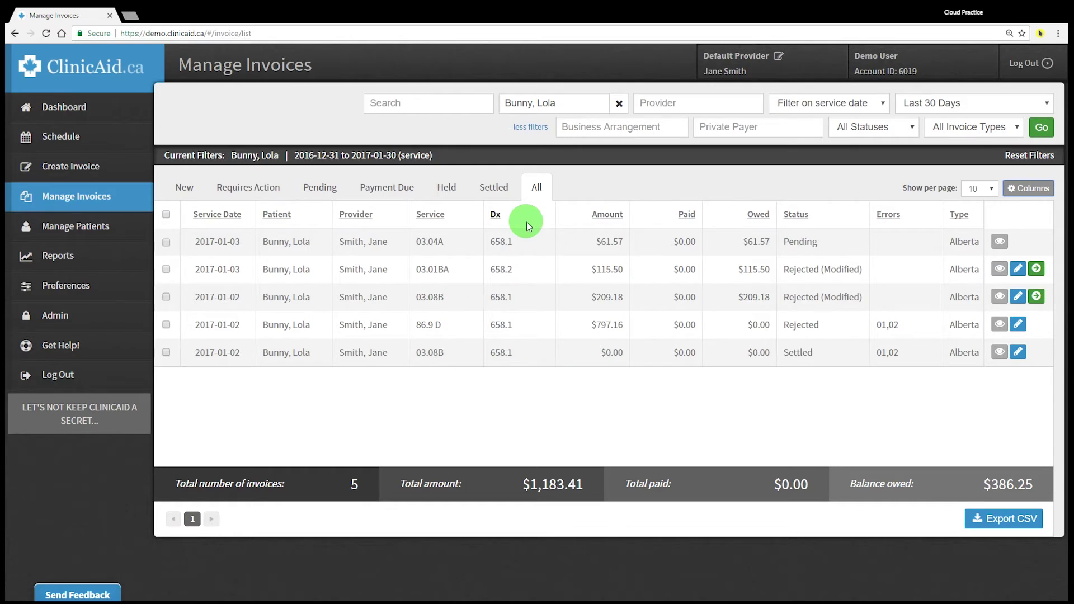
# - Set Show per page to 100 and export the five filtered invoices to invoices.csv
pyautogui.click(991, 192)
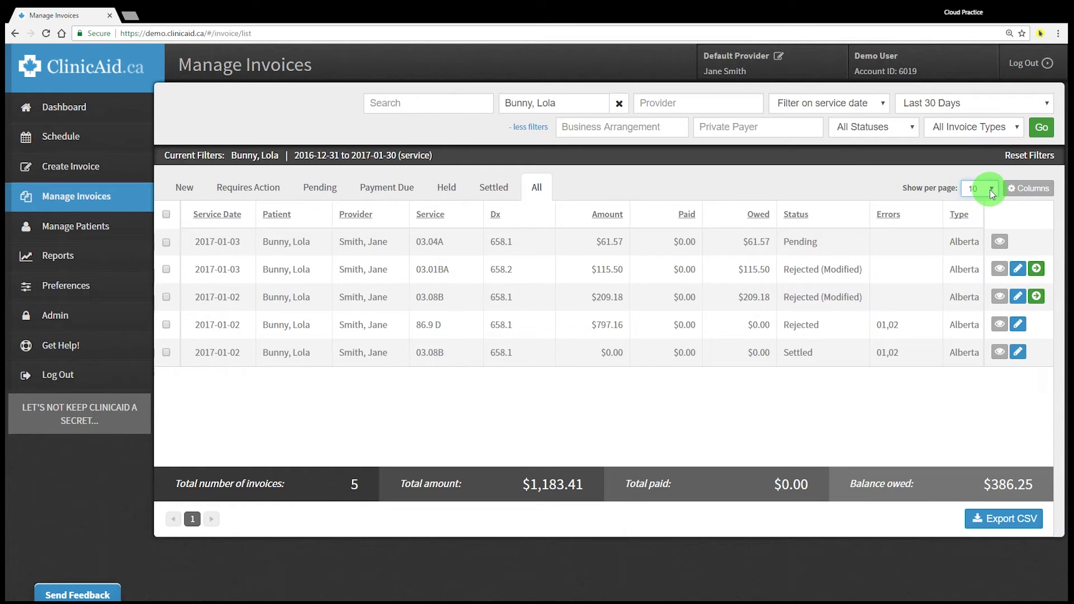
pyautogui.click(975, 238)
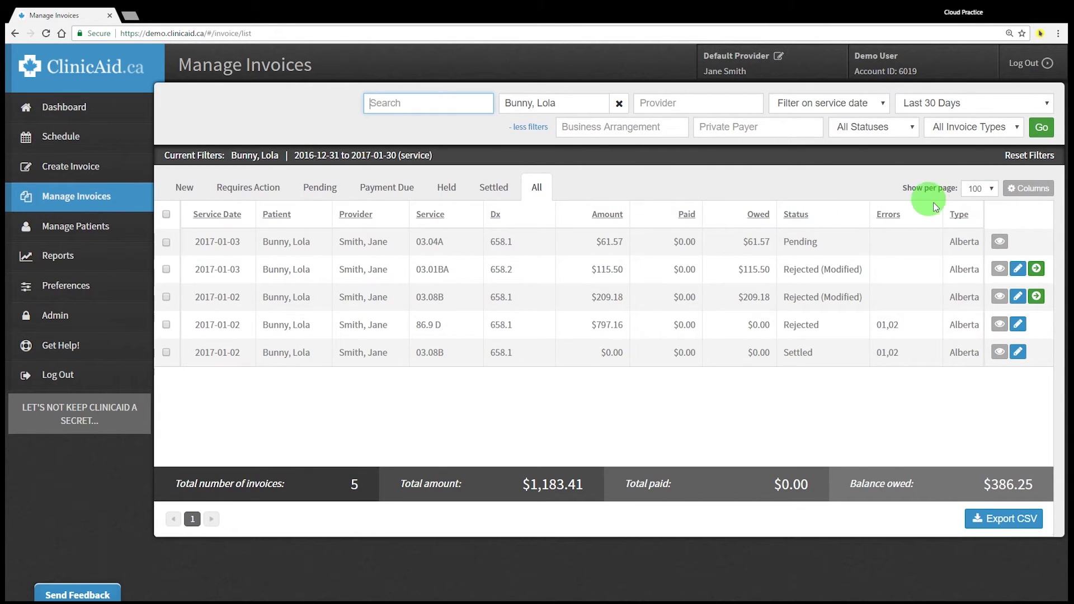
pyautogui.click(986, 192)
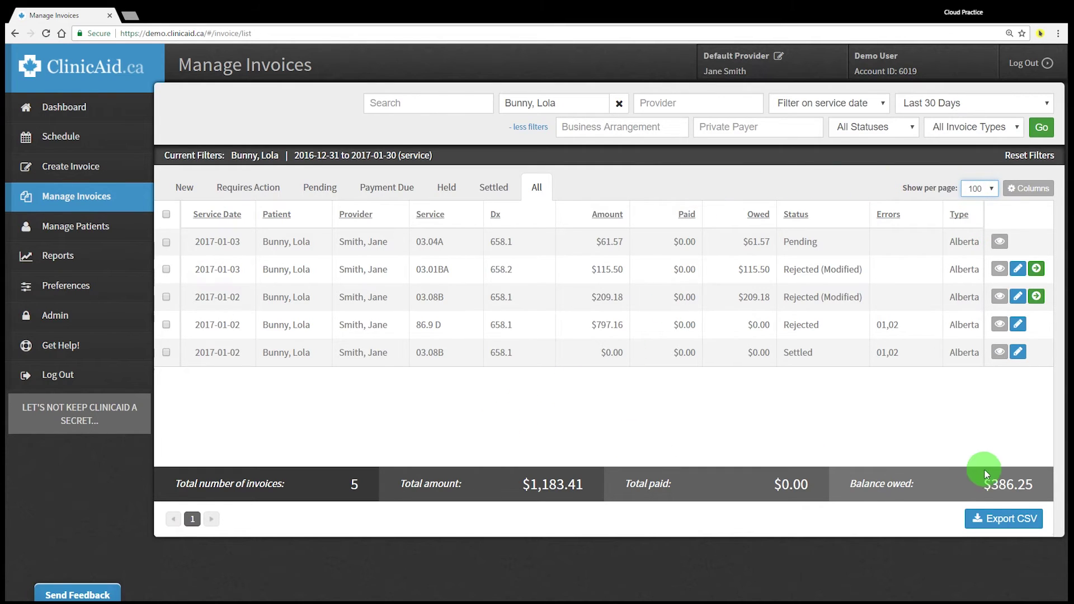
pyautogui.click(1000, 521)
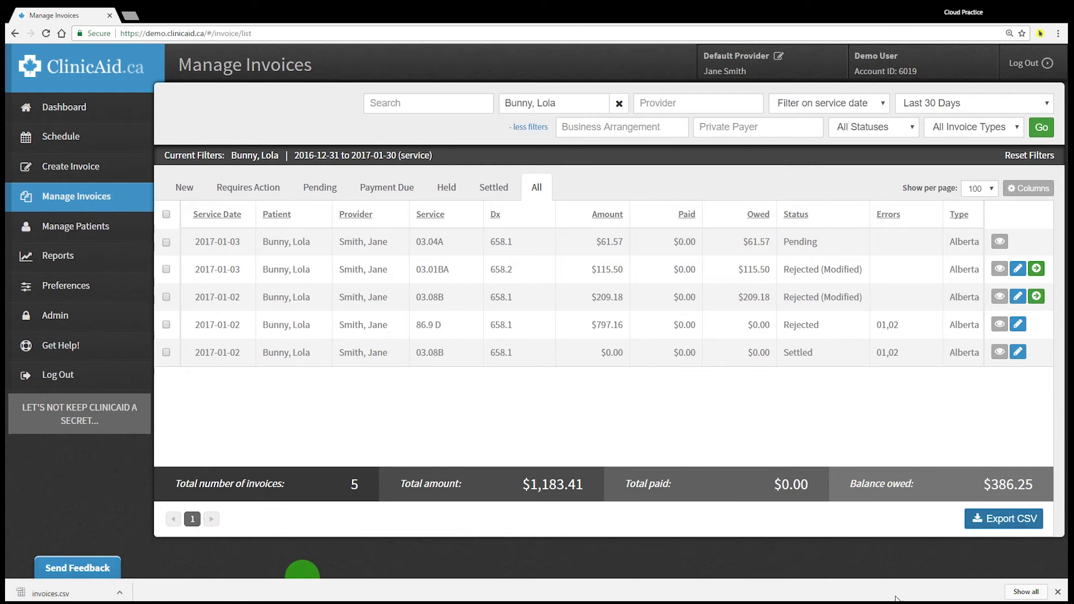
pyautogui.click(1058, 592)
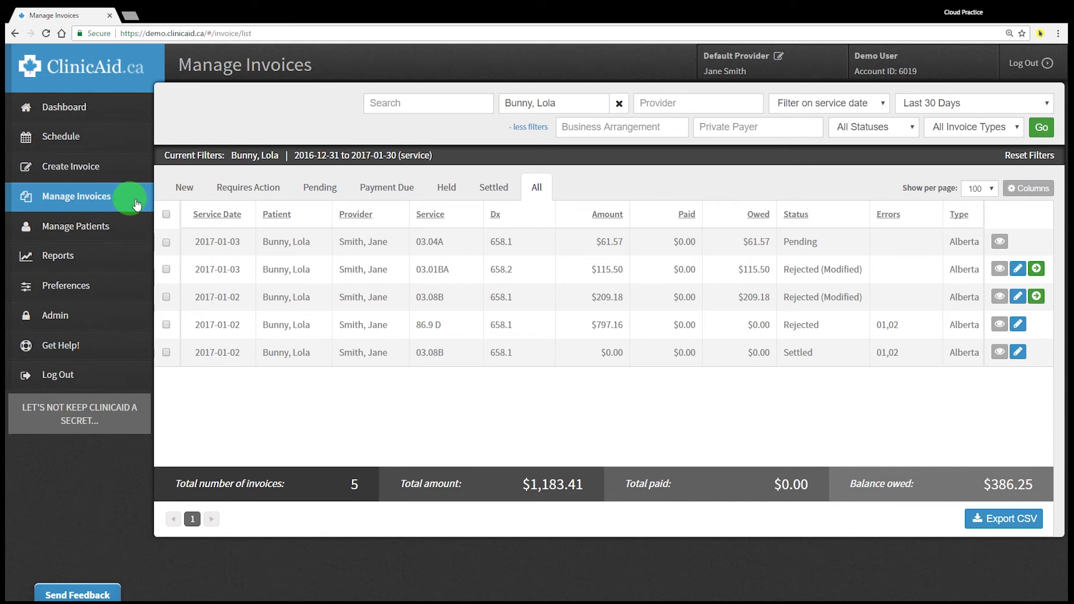
# - From the dashboard, open the Need Help? resources in a new tab
pyautogui.click(189, 188)
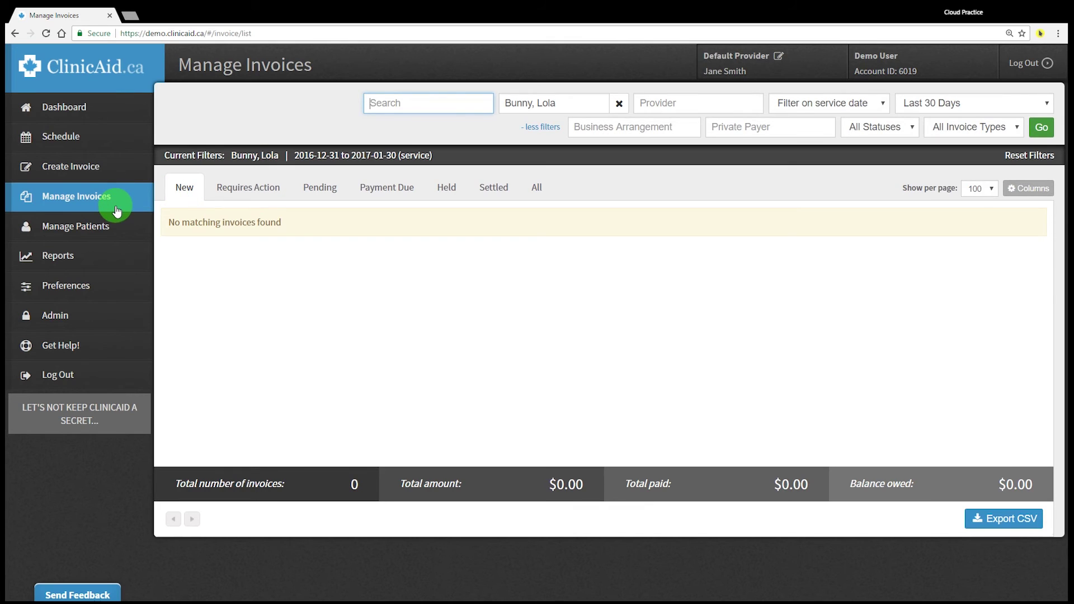
pyautogui.click(118, 110)
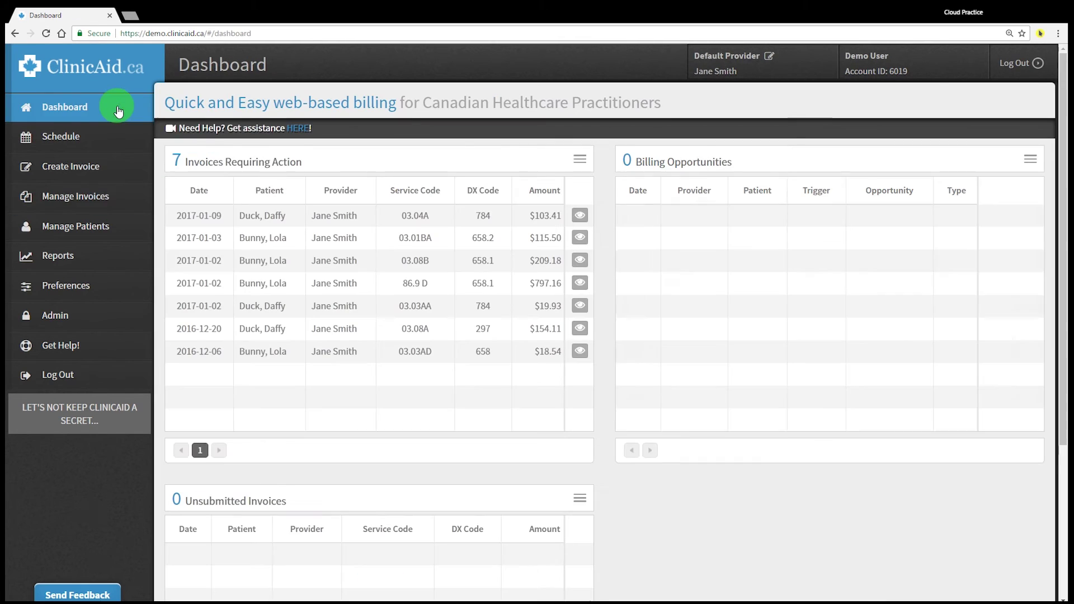
pyautogui.click(223, 132)
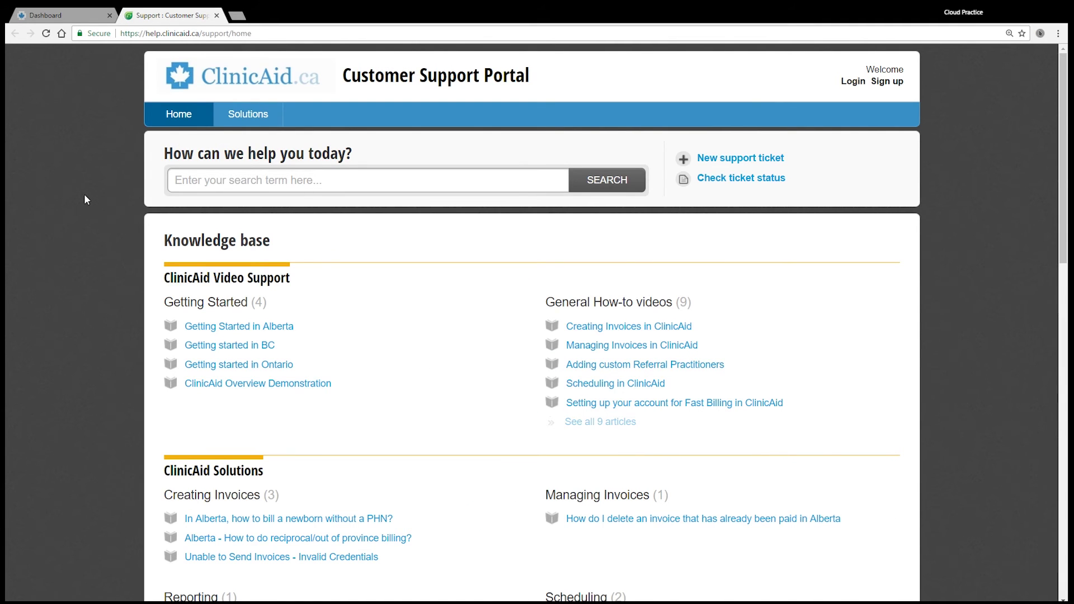
pyautogui.scroll(-5, 85, 194)
pyautogui.scroll(-3, 82, 193)
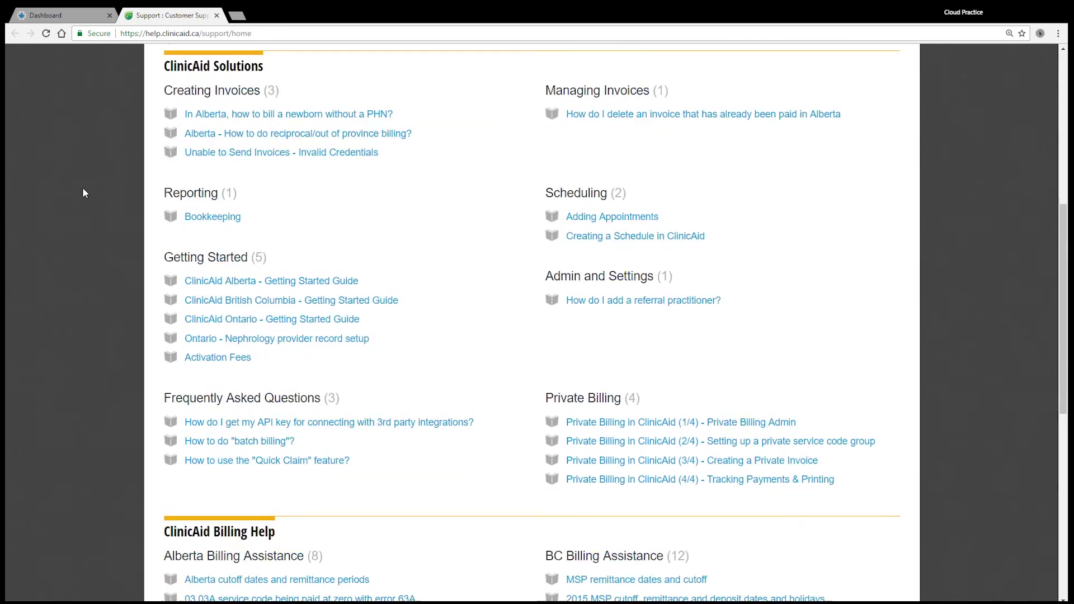
# - Open the Customer Support Portal from the dashboard's Get Help! link
pyautogui.click(62, 15)
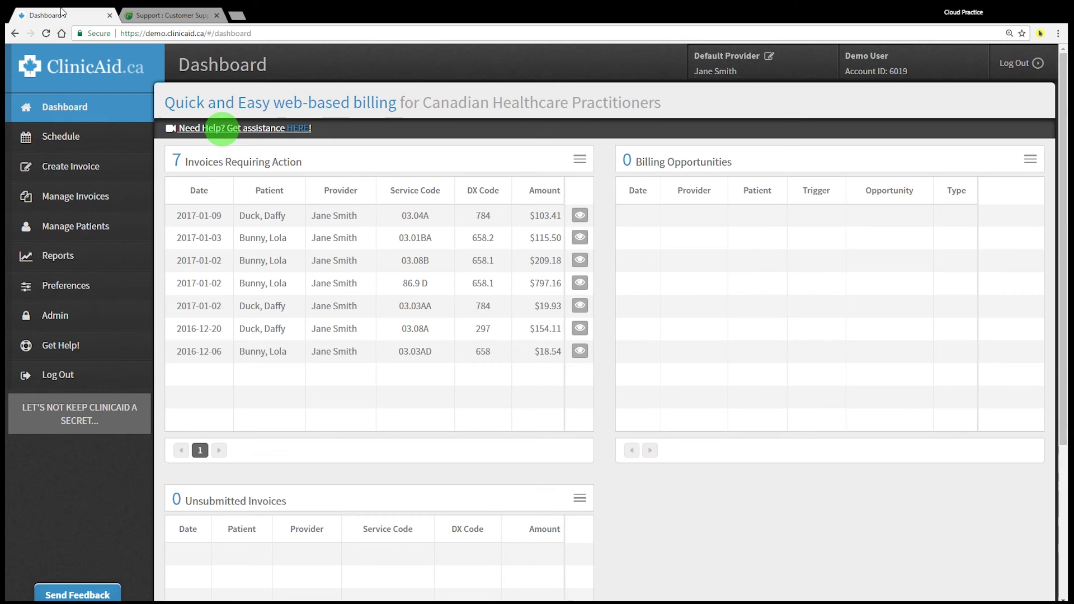
pyautogui.click(90, 352)
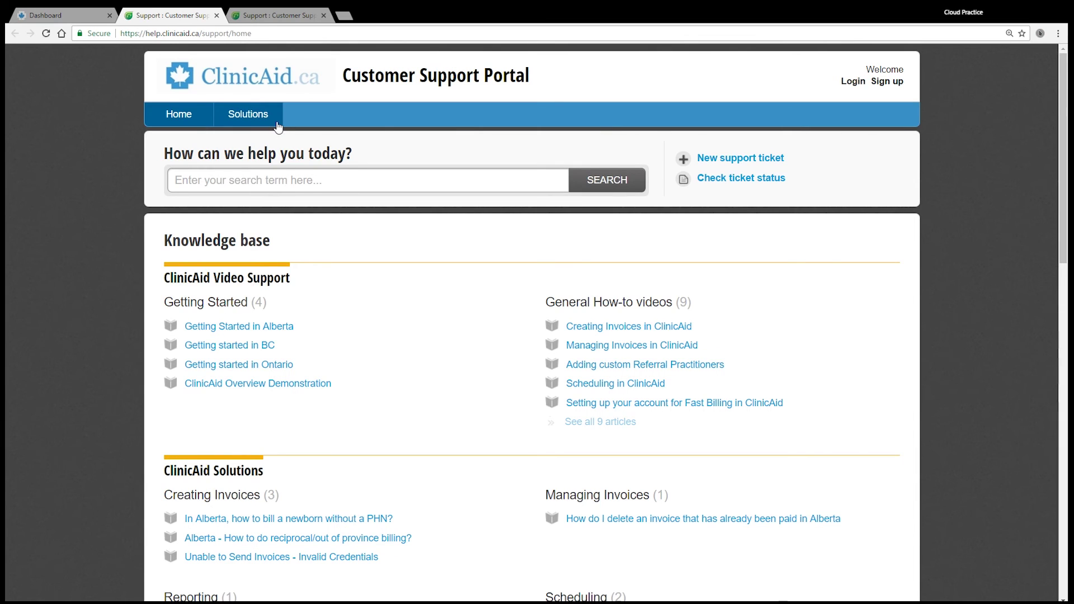
pyautogui.hotkey('ctrl', 't')
# - Load clinicaid.ca and go to its HELP page with the Get in touch details
pyautogui.write('clinicaid.ca')
pyautogui.press('Return')
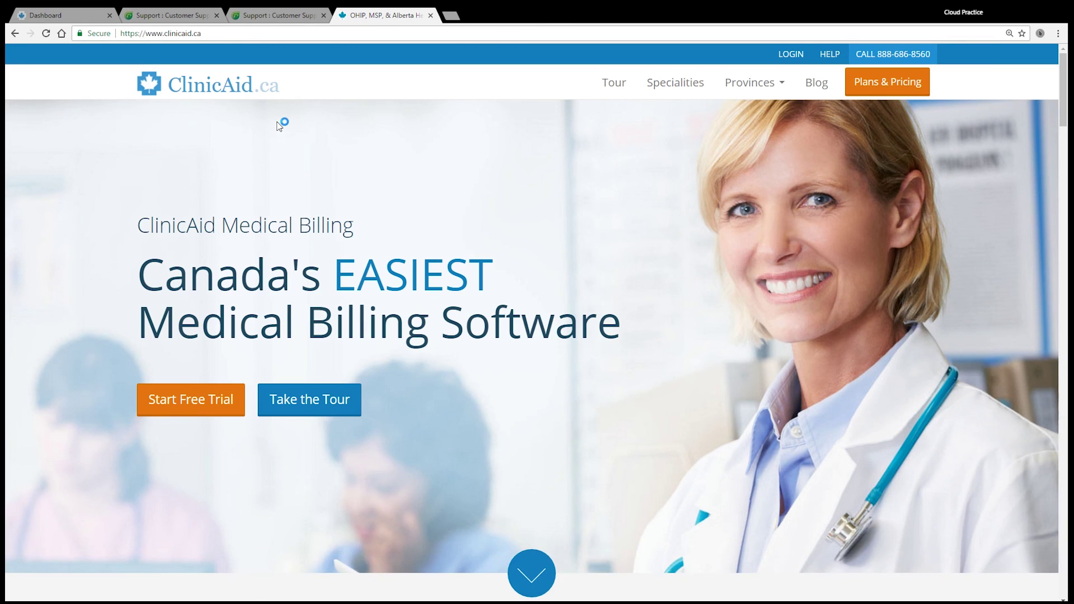
pyautogui.click(828, 54)
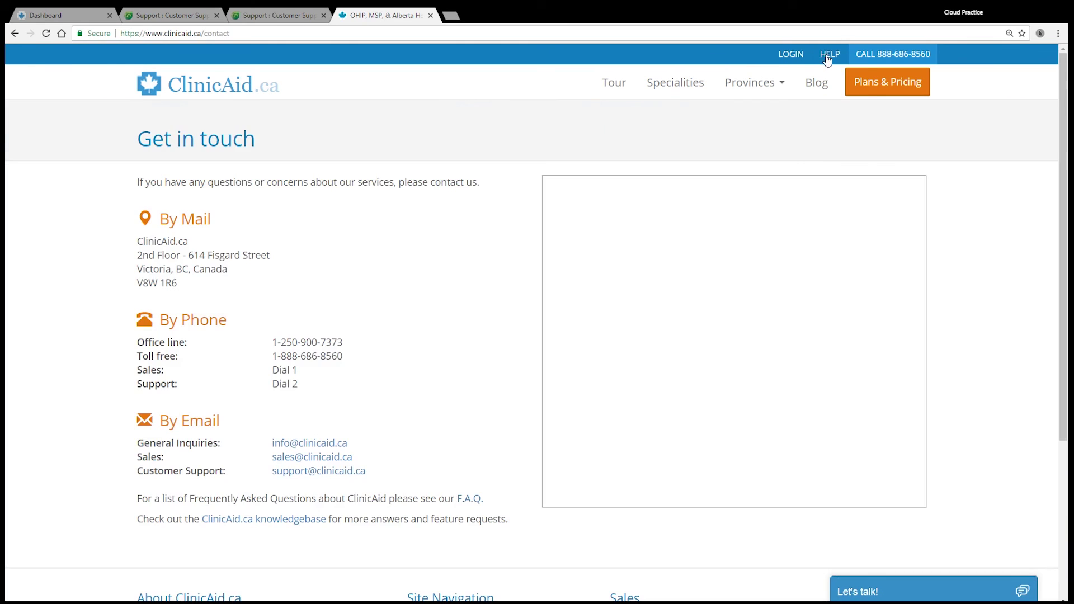
pyautogui.moveTo(114, 138); pyautogui.dragTo(279, 152)
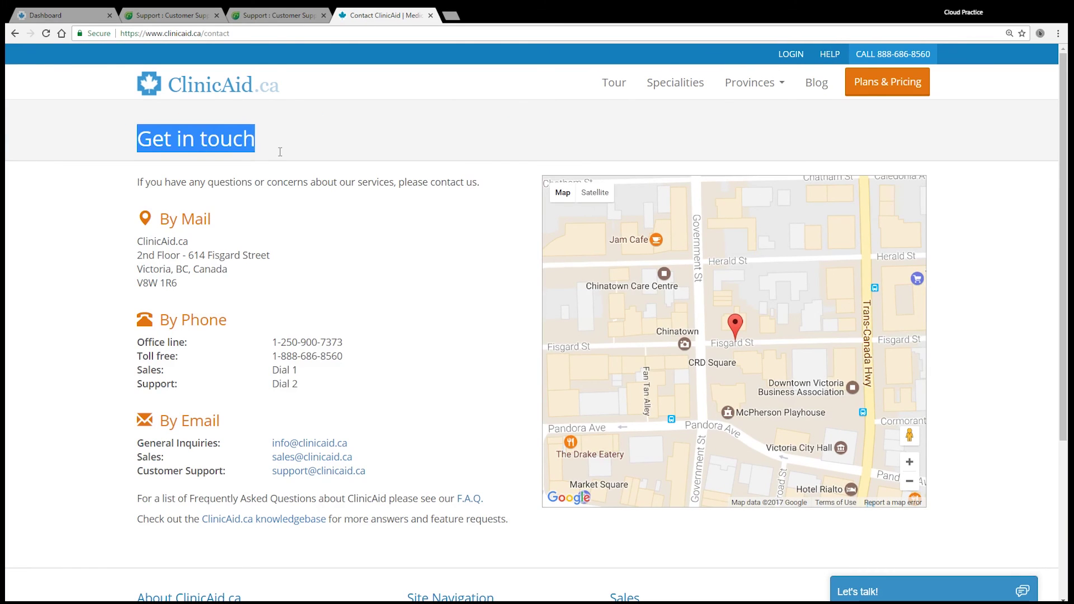